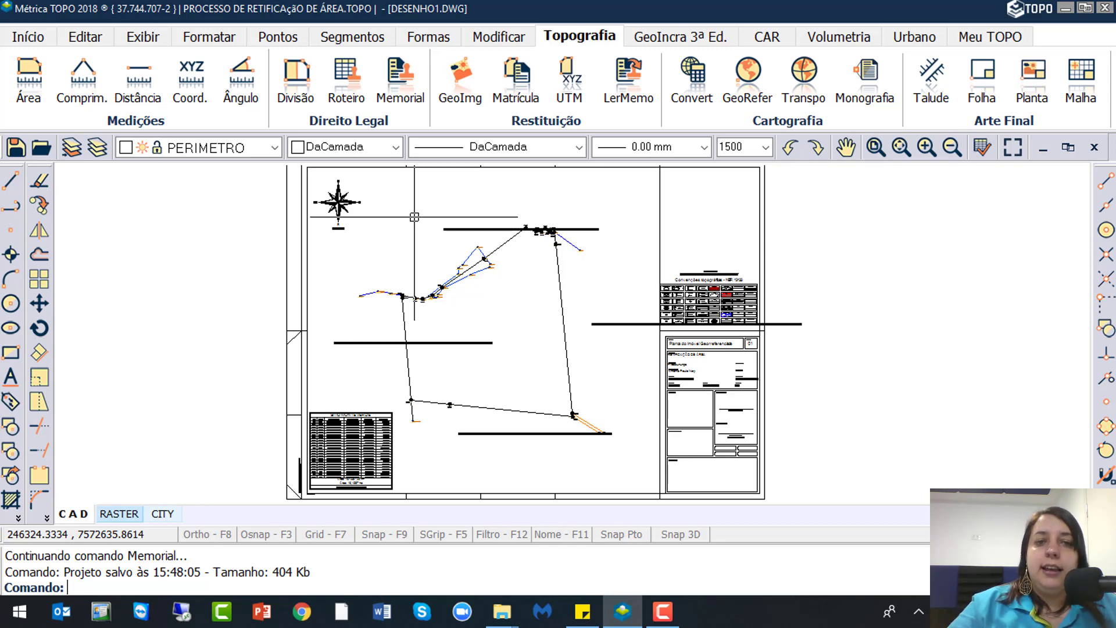
Start the descriptive memorial georeferenced in UTM, with SIRGAS2000, Sul/Oeste, 45º00 Fuso 23 and all decimal places
left_click(597, 27)
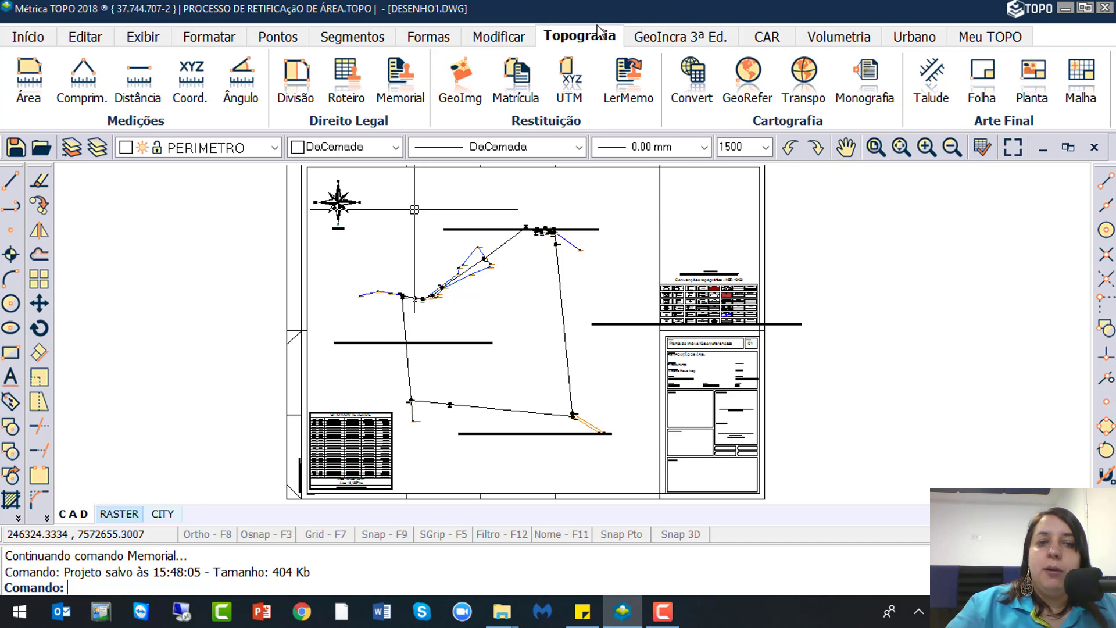
left_click(410, 93)
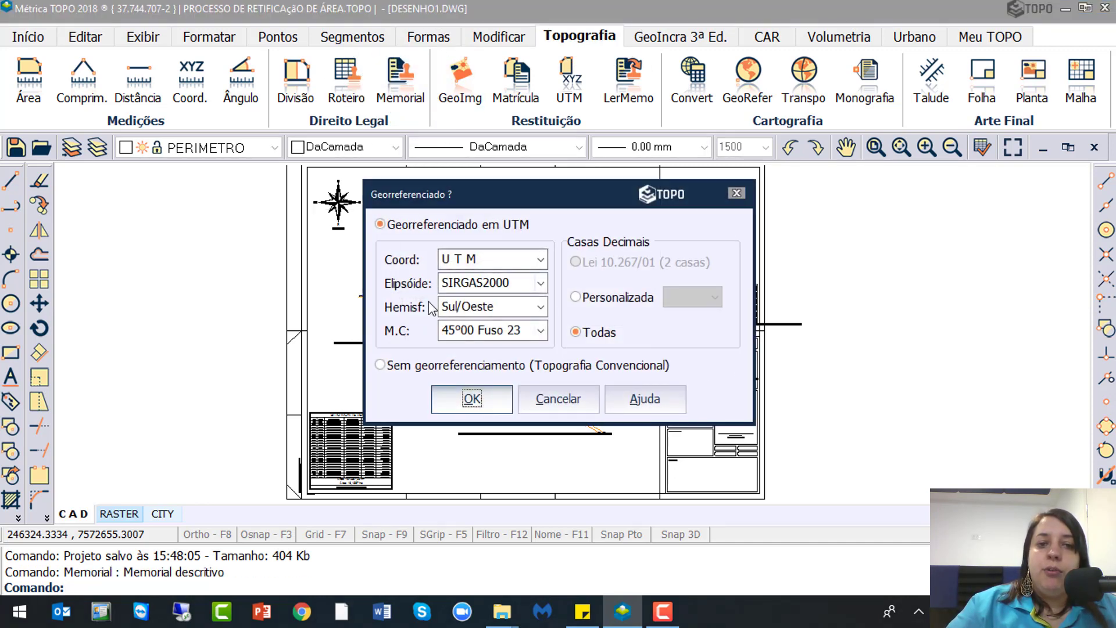
left_click(539, 291)
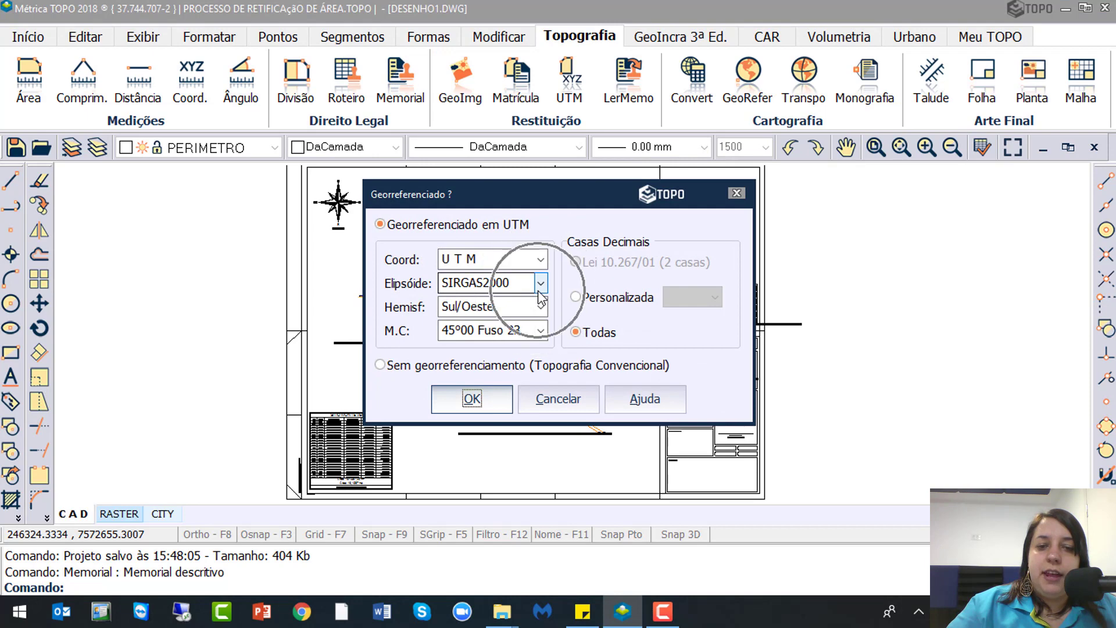
left_click(488, 402)
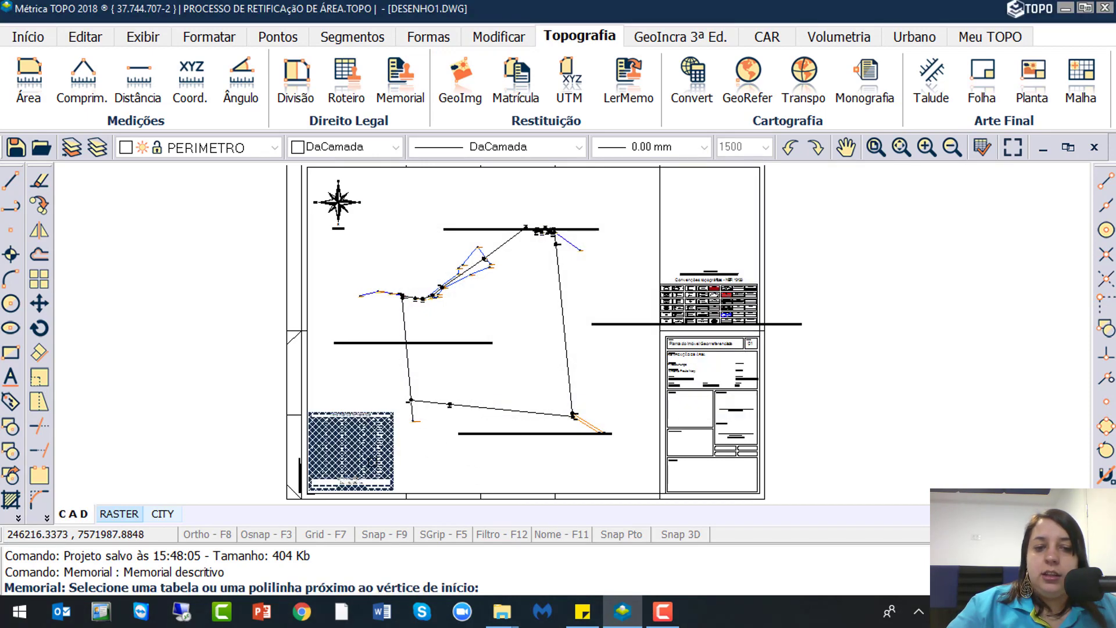
Choose the perimeter route table in the drawing for the memorial and edit its already filled memorial
left_click(363, 462)
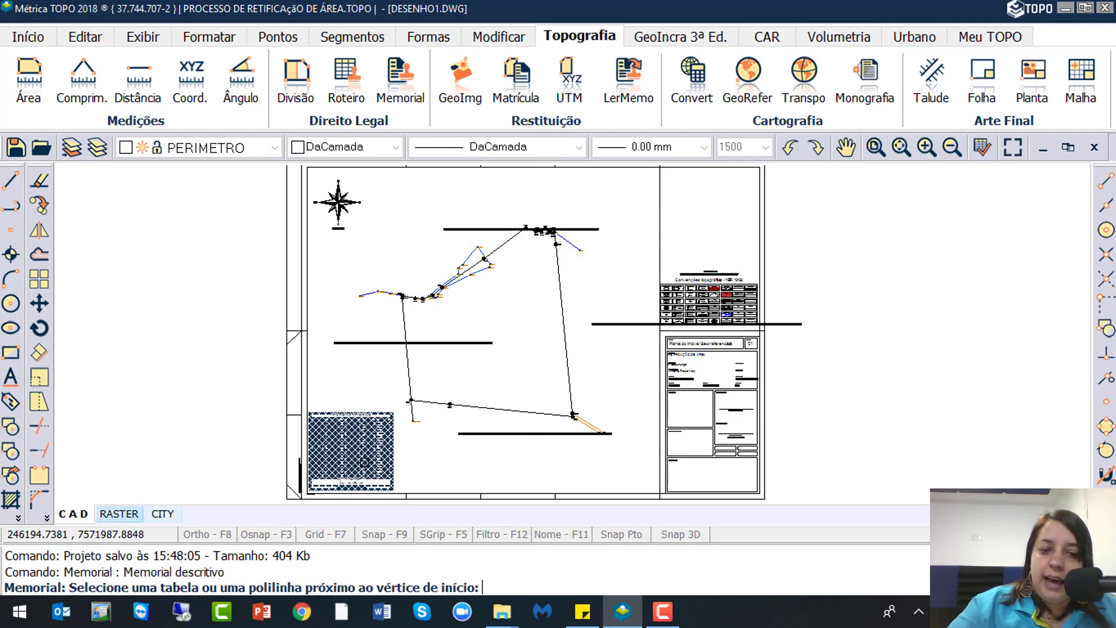
left_click(353, 448)
key("Return")
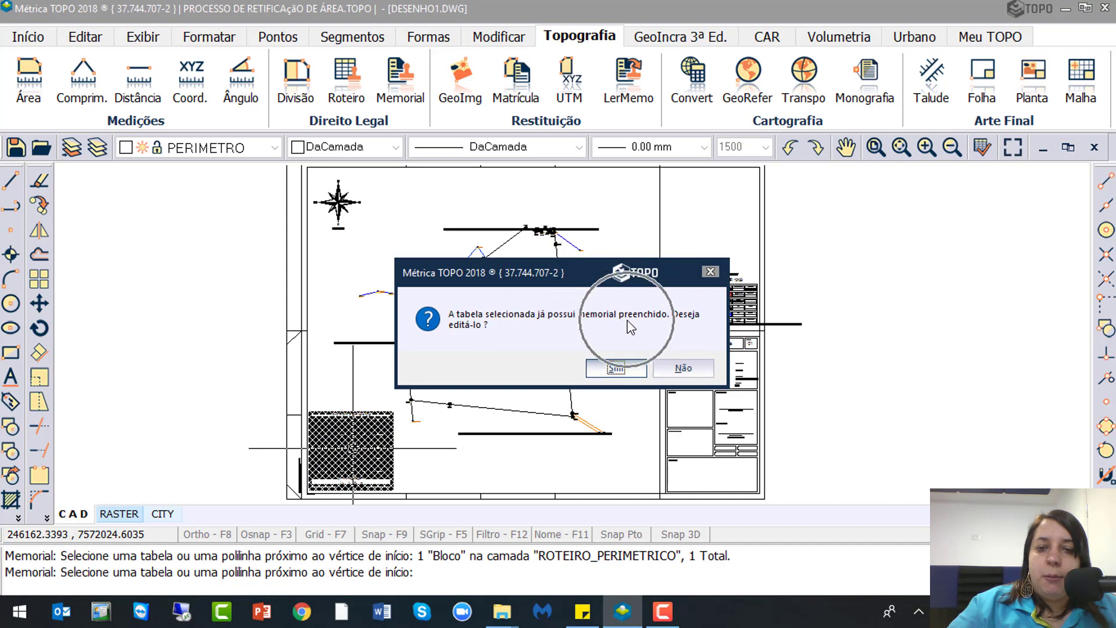
left_click(608, 369)
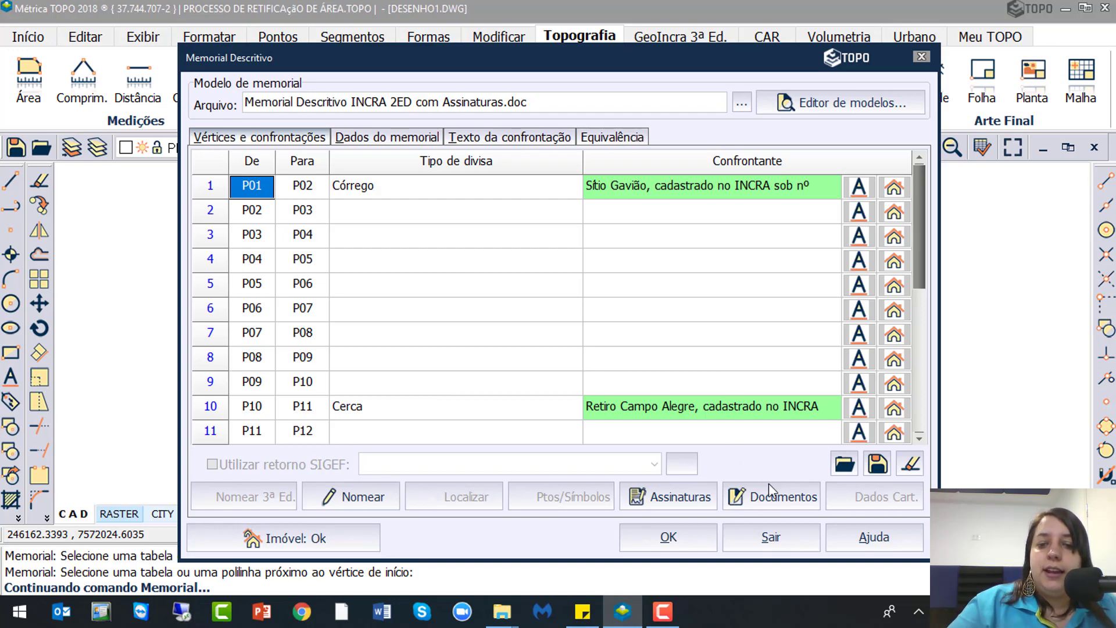
Open the memorial's documents and set the document type to "3 - Requerimento para certificação de Imóvel Rural - Pessoa Física"
left_click(779, 498)
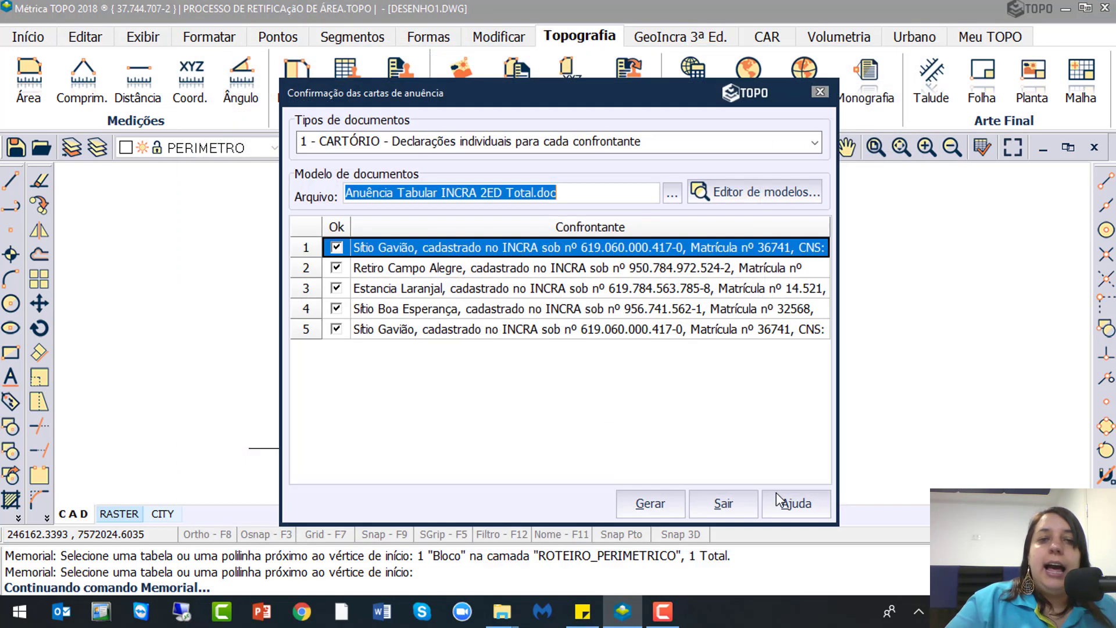
left_click(804, 144)
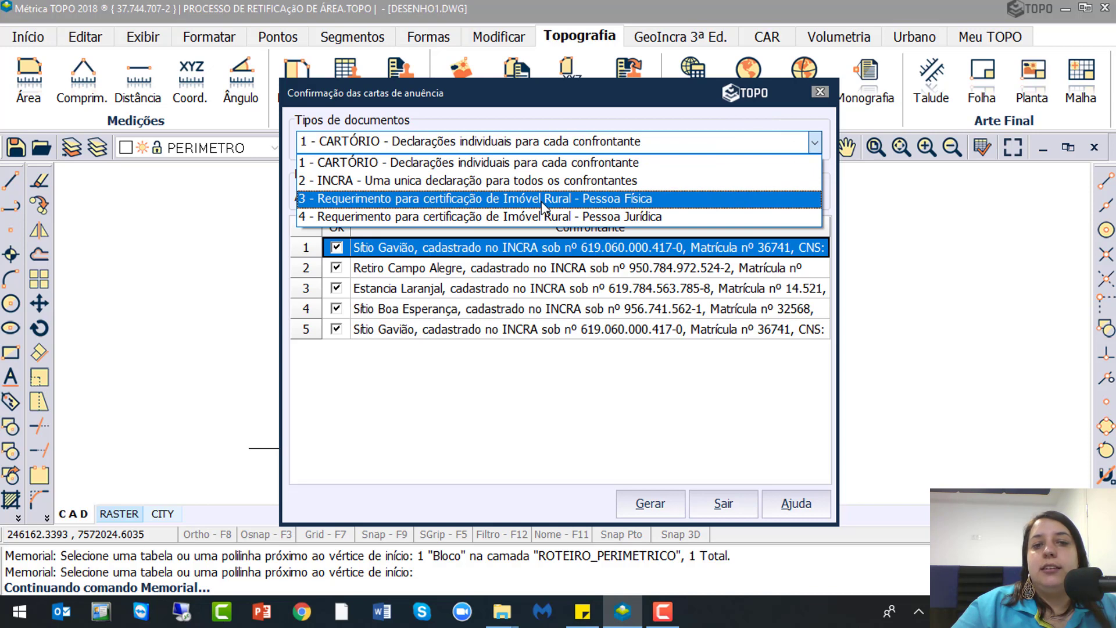
left_click(335, 200)
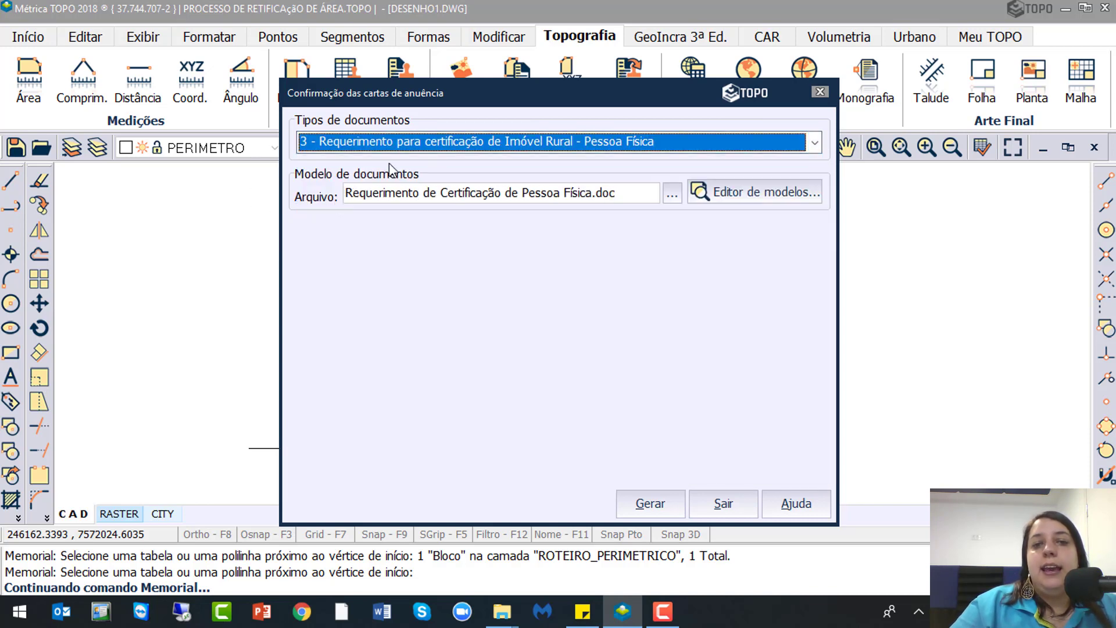
left_click(605, 162)
left_click(426, 192)
left_click(454, 192)
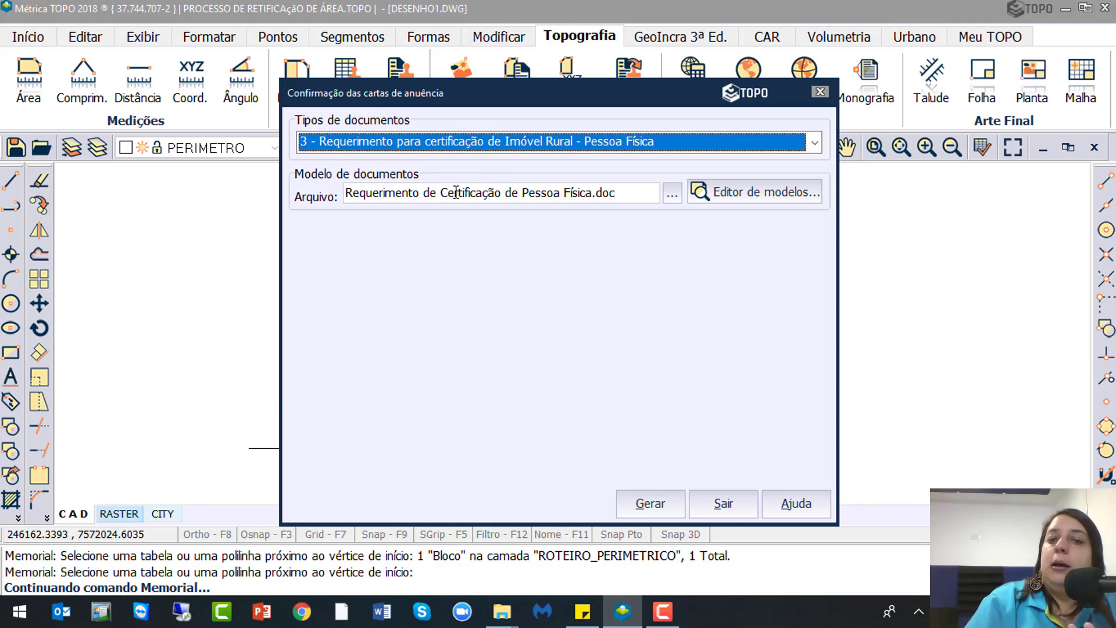
Load "Declaração de Concordância Retificação de Área.doc" from the Modelos_Anuencia folder as the document template
left_click(672, 194)
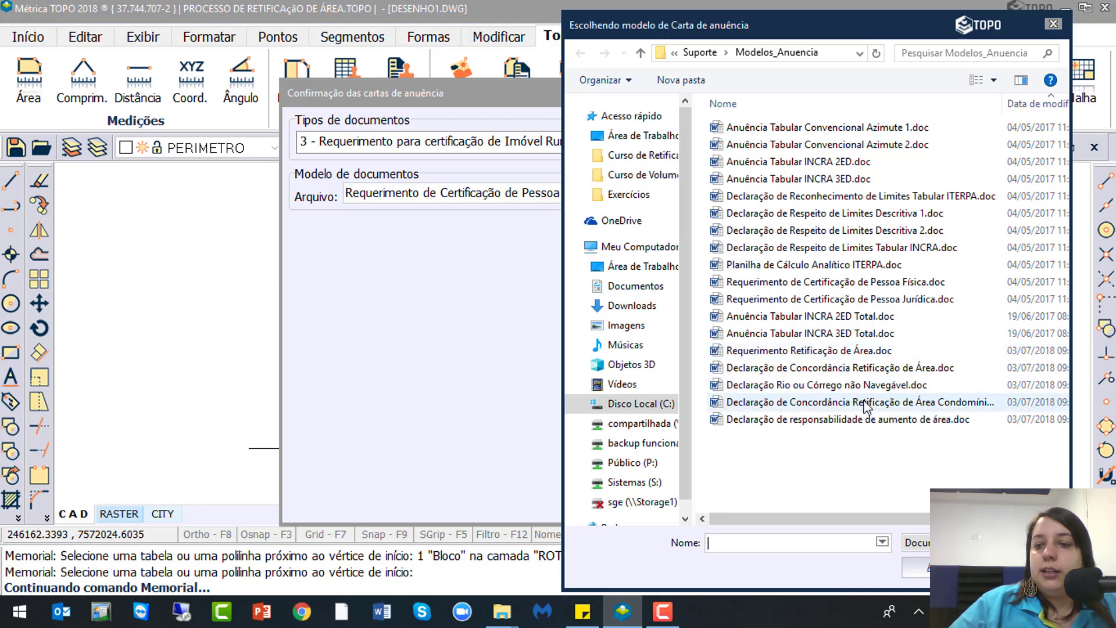
left_click(933, 428)
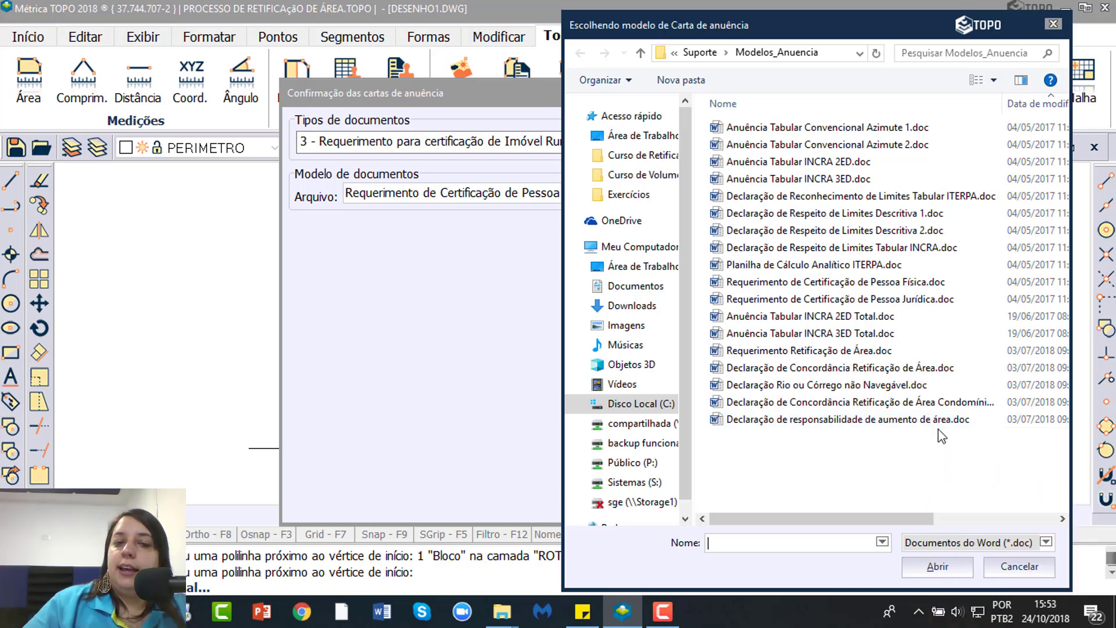
left_click(894, 368)
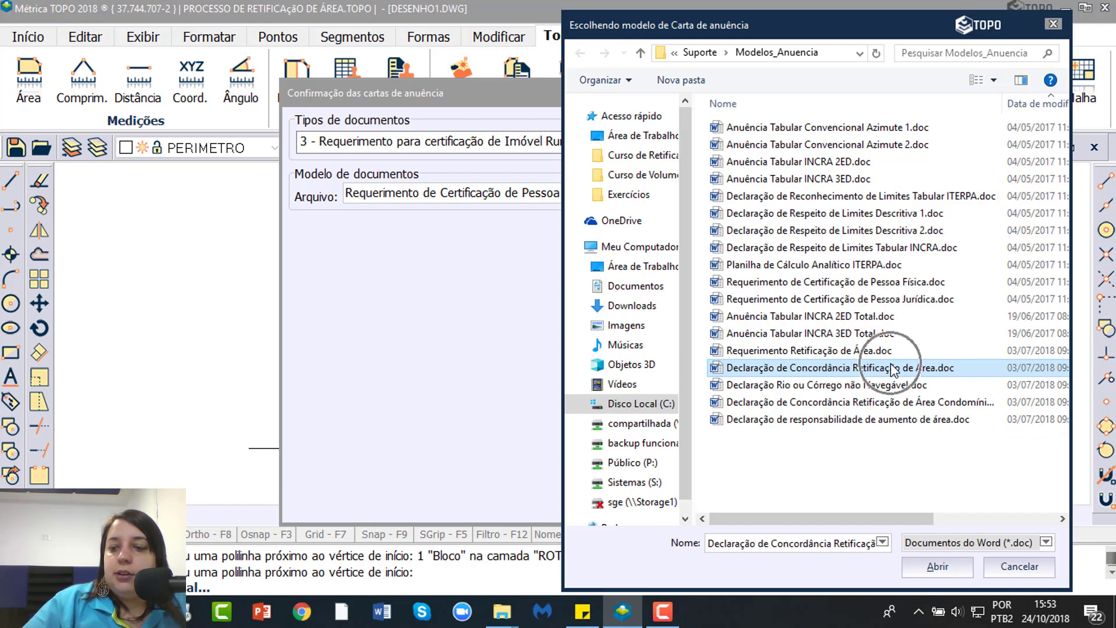
left_click(937, 567)
left_click(581, 211)
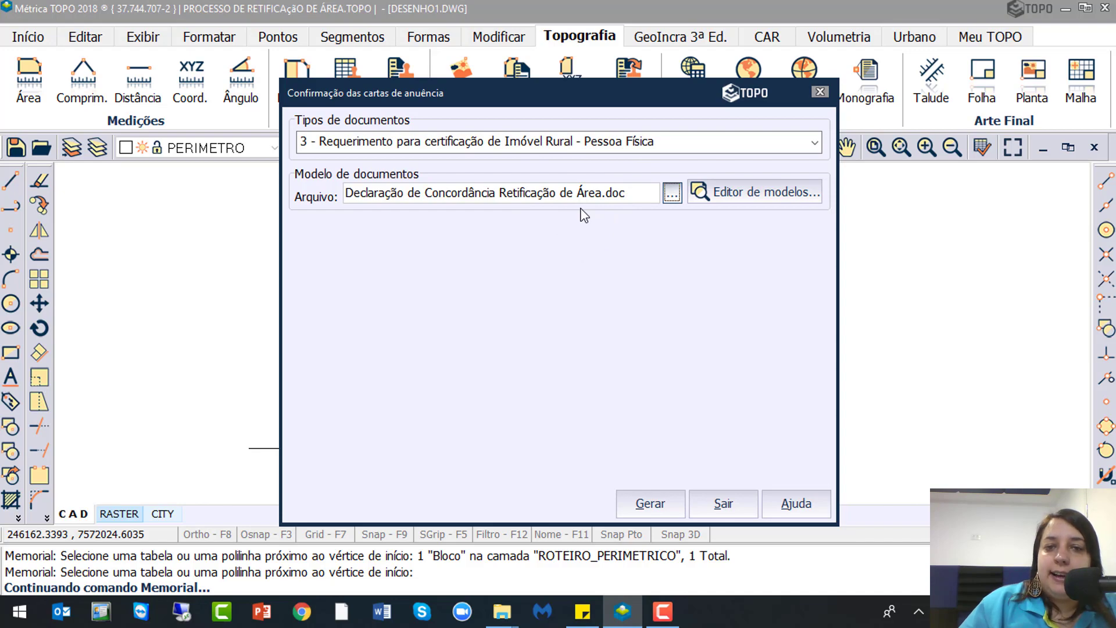
Open the concordance declaration template in the model editor and read through its text and signature section
left_click(773, 193)
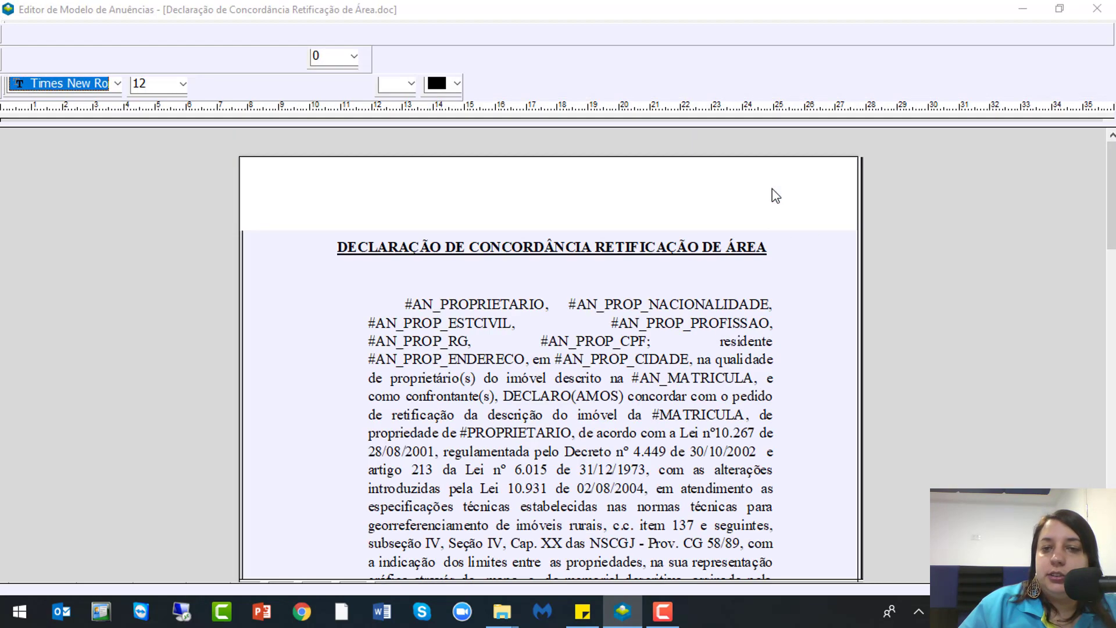
scroll(564, 216, "down", 6)
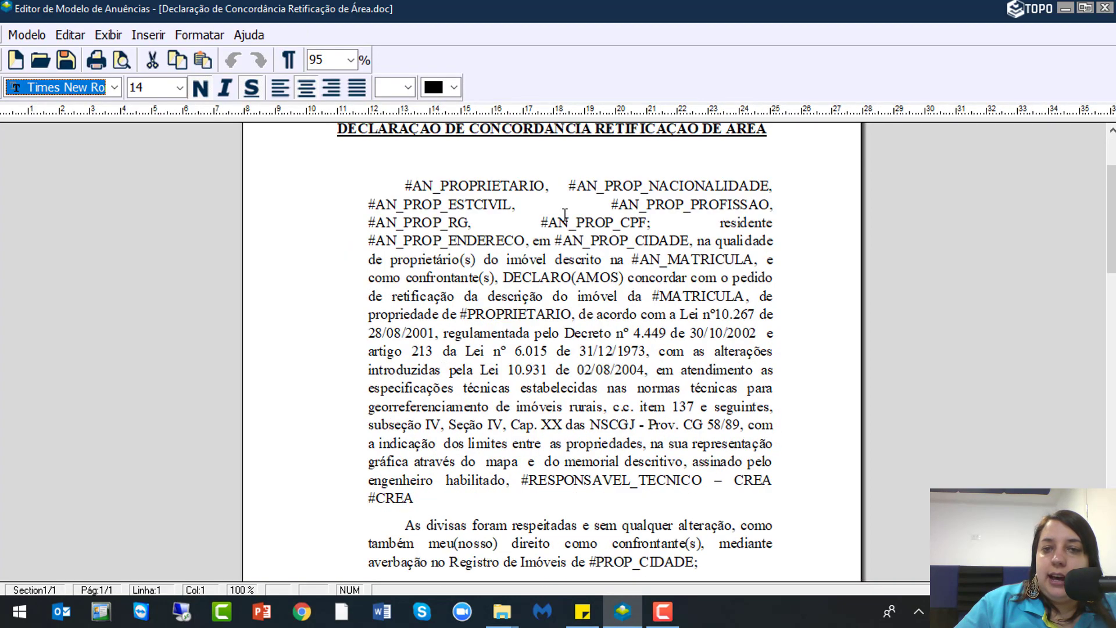
scroll(565, 216, "down", 5)
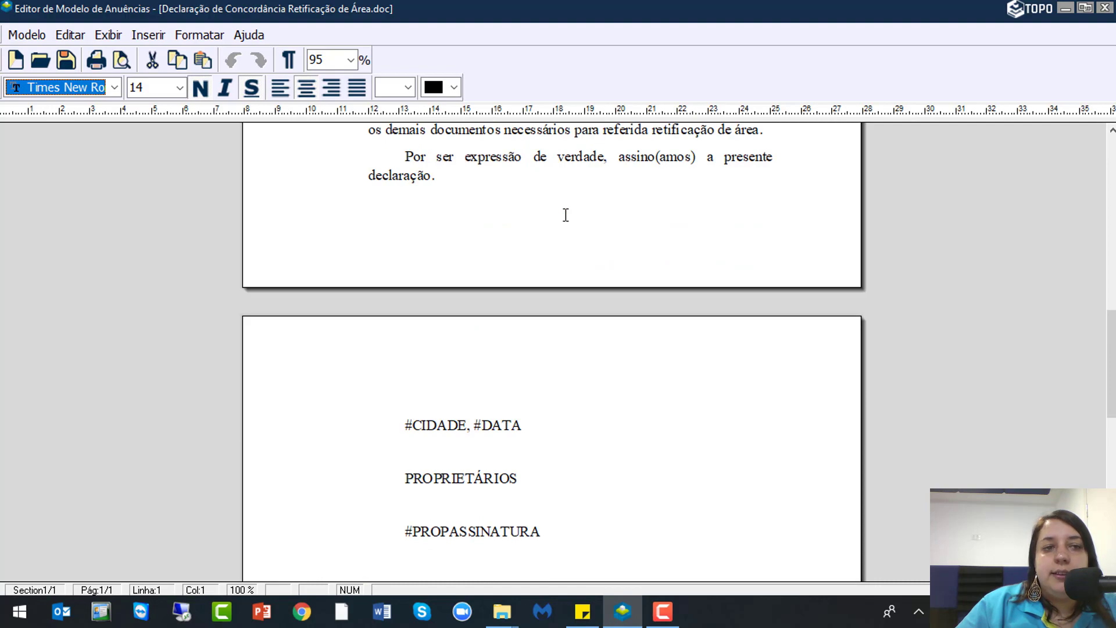
scroll(566, 216, "up", 10)
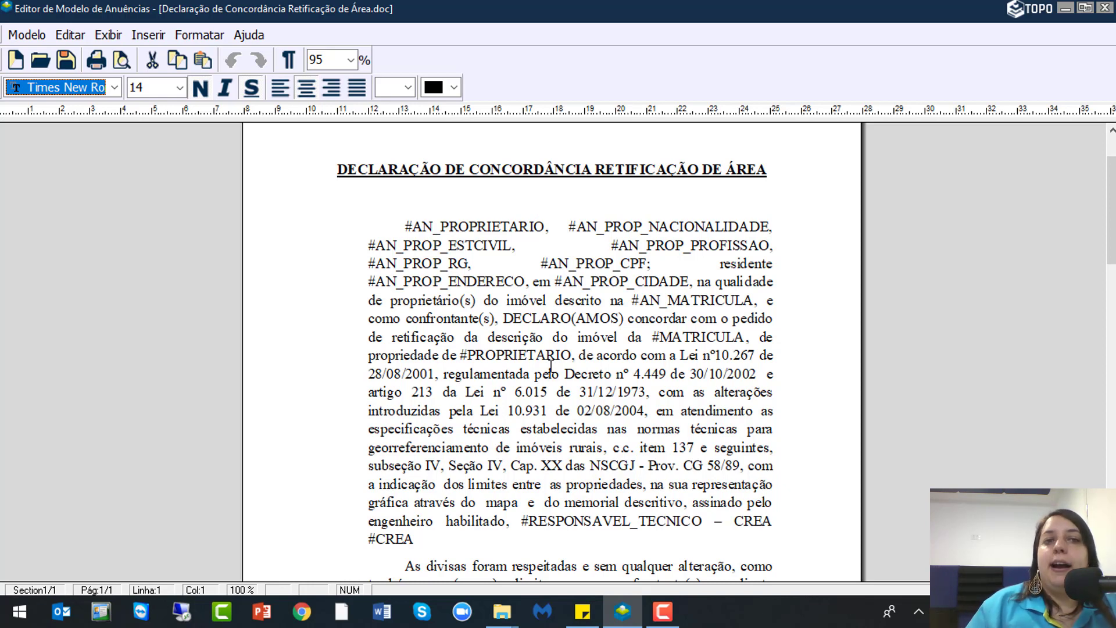
Look up the codes of the owner's profession and UF fields in the Cliente category without inserting them
left_click(148, 35)
left_click(232, 55)
left_click(530, 274)
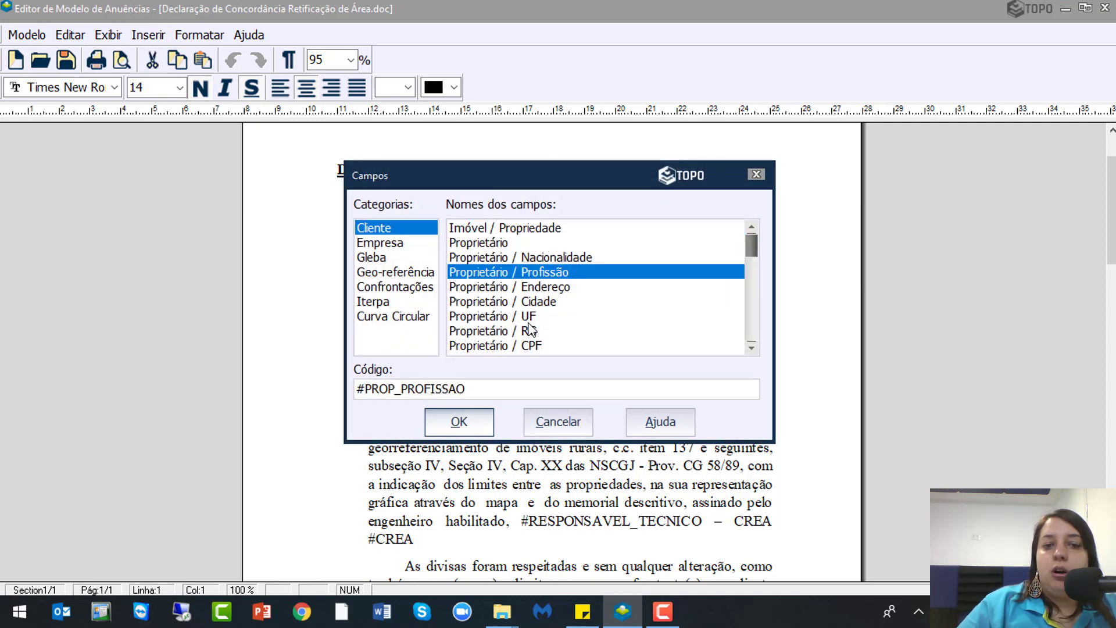
left_click(529, 317)
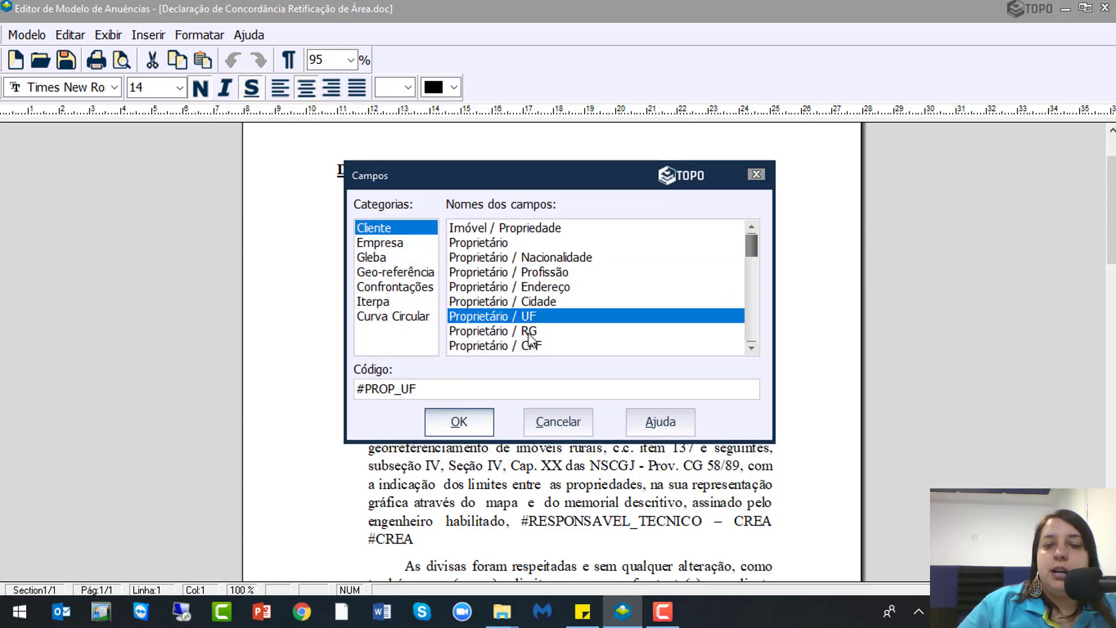
left_click(570, 433)
Examine the #AN_PROPRIETARIO placeholder, the declaration text and the signature fields in the template, and close the model editor
key("ctrl")
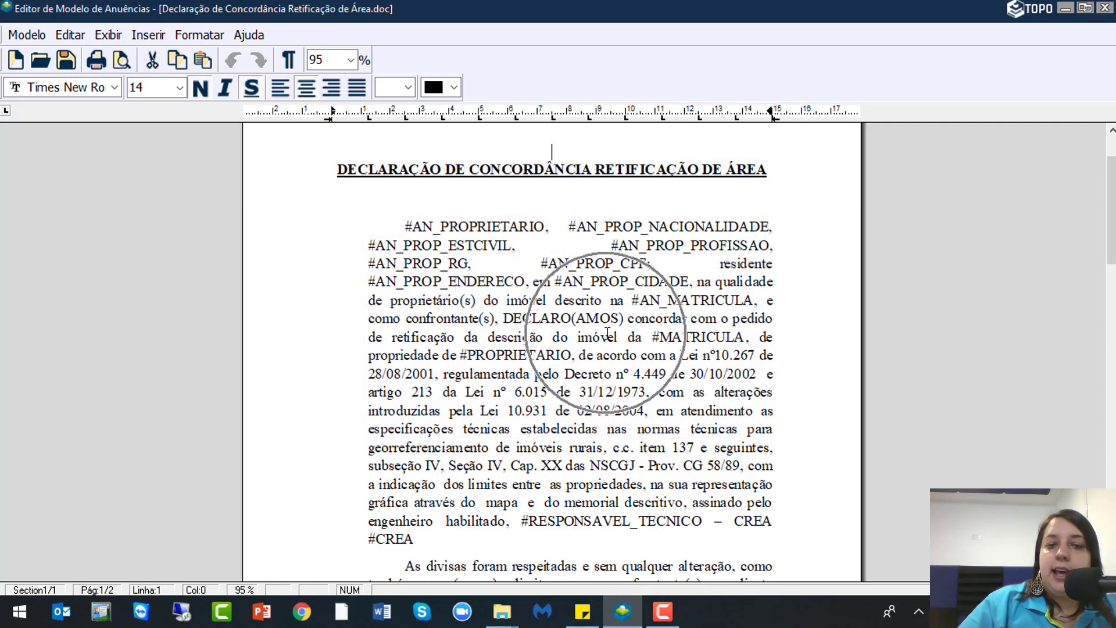
key("ctrl")
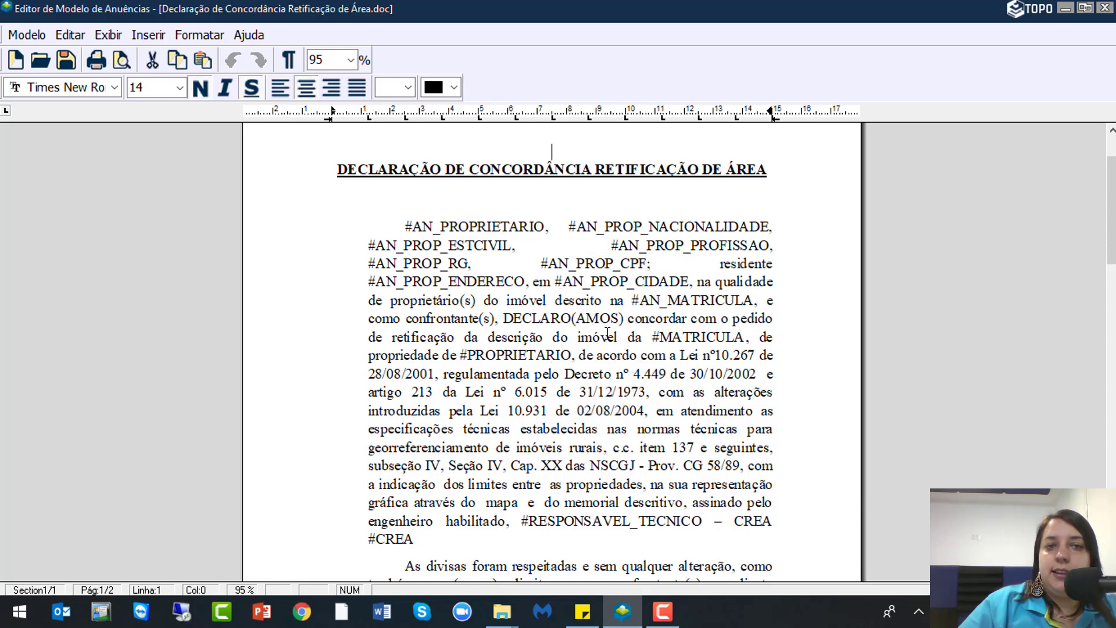
key("ctrl")
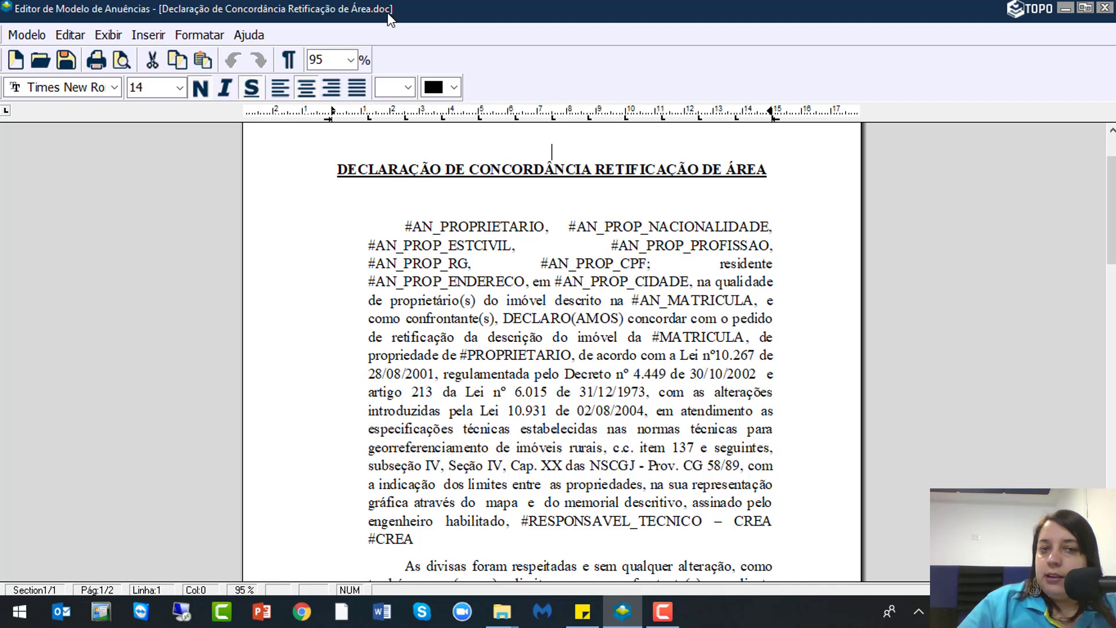
left_click_drag(404, 227, 550, 228)
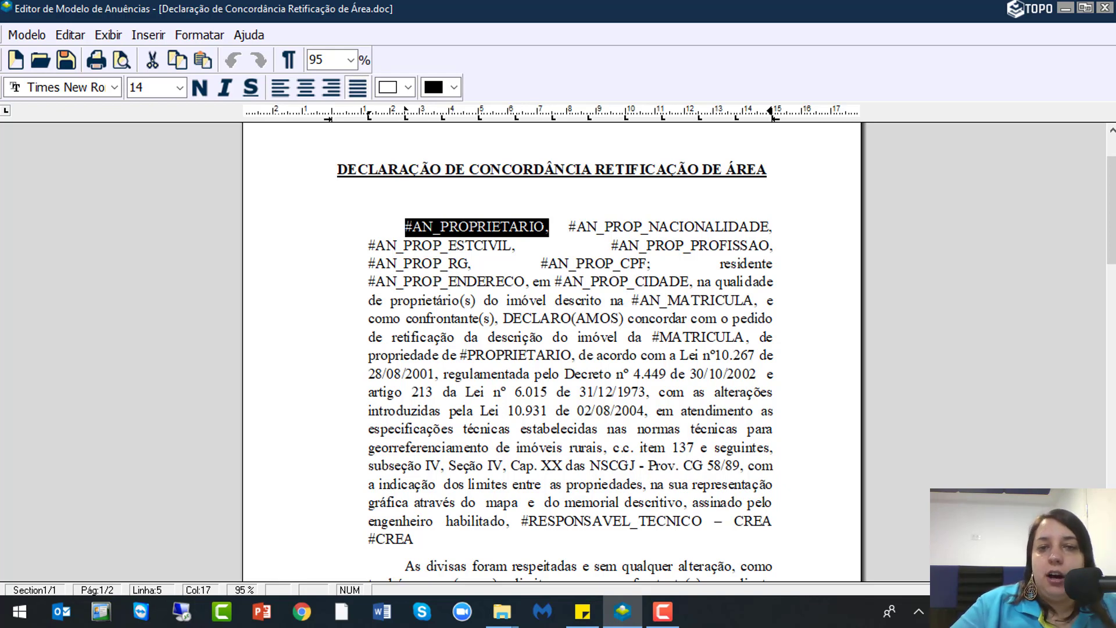
left_click_drag(565, 224, 566, 224)
key("ctrl")
key("ctrl")
key("ctrl")
left_click(702, 289)
scroll(701, 289, "down", 5)
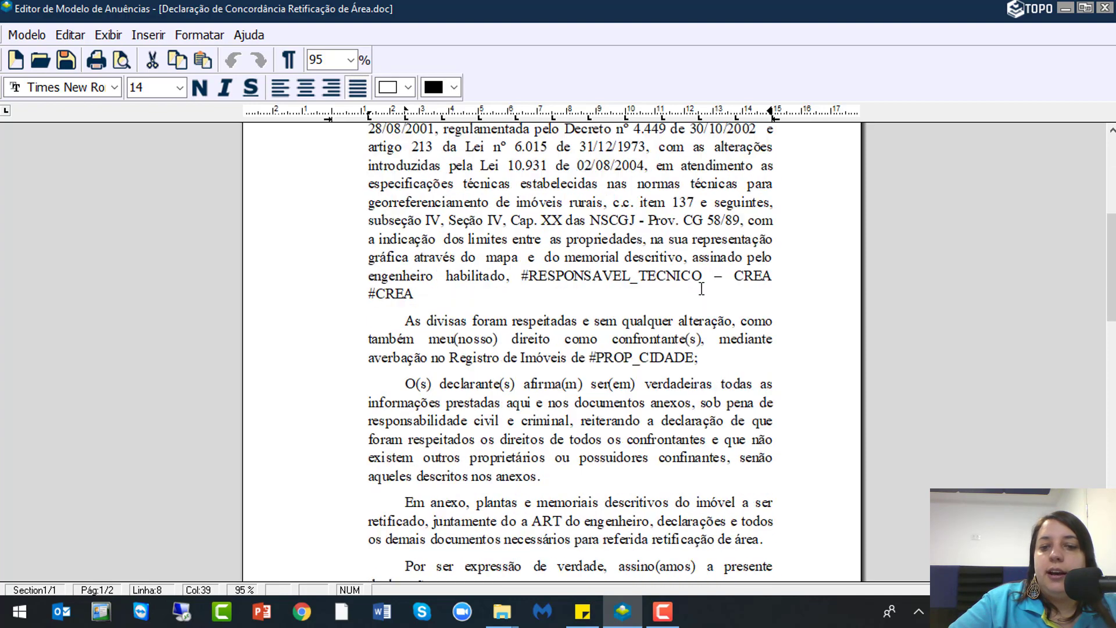
scroll(702, 289, "down", 8)
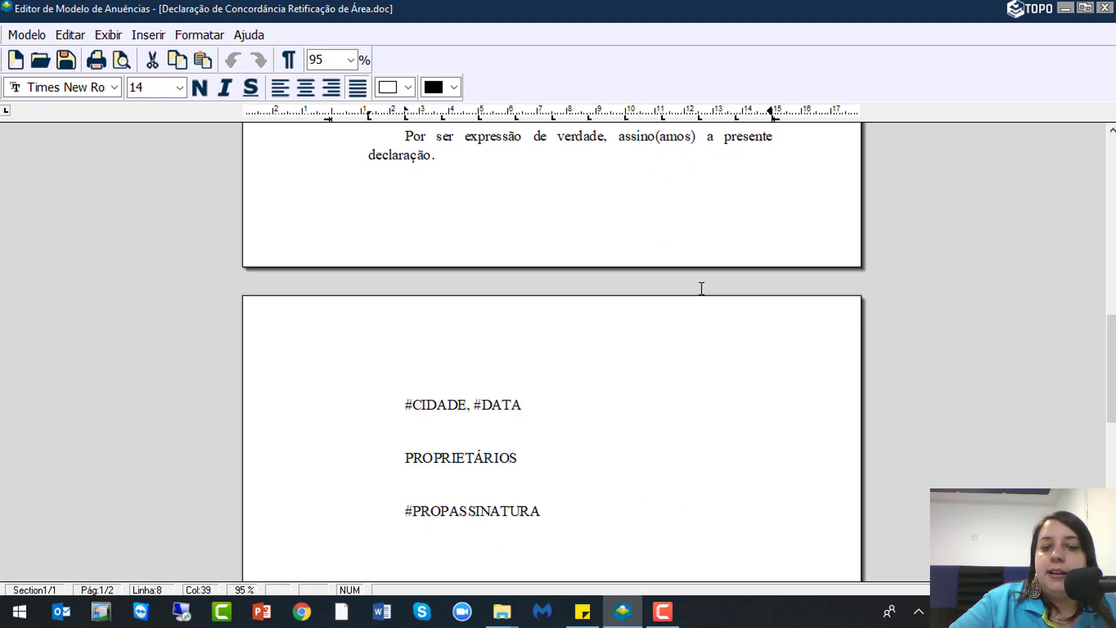
scroll(702, 289, "down", 1)
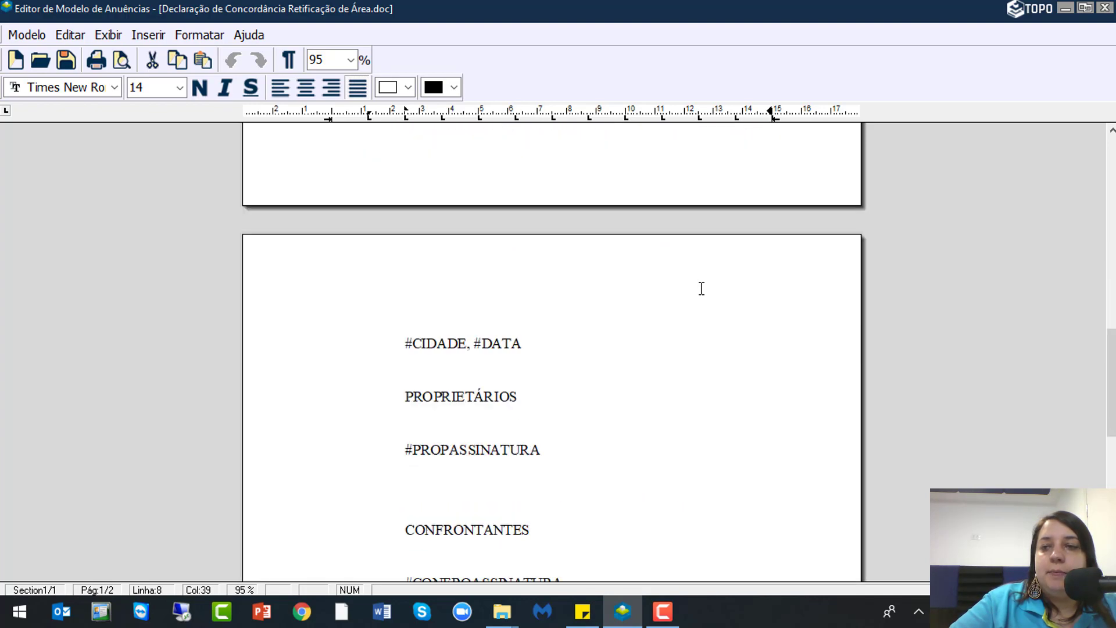
left_click(1106, 8)
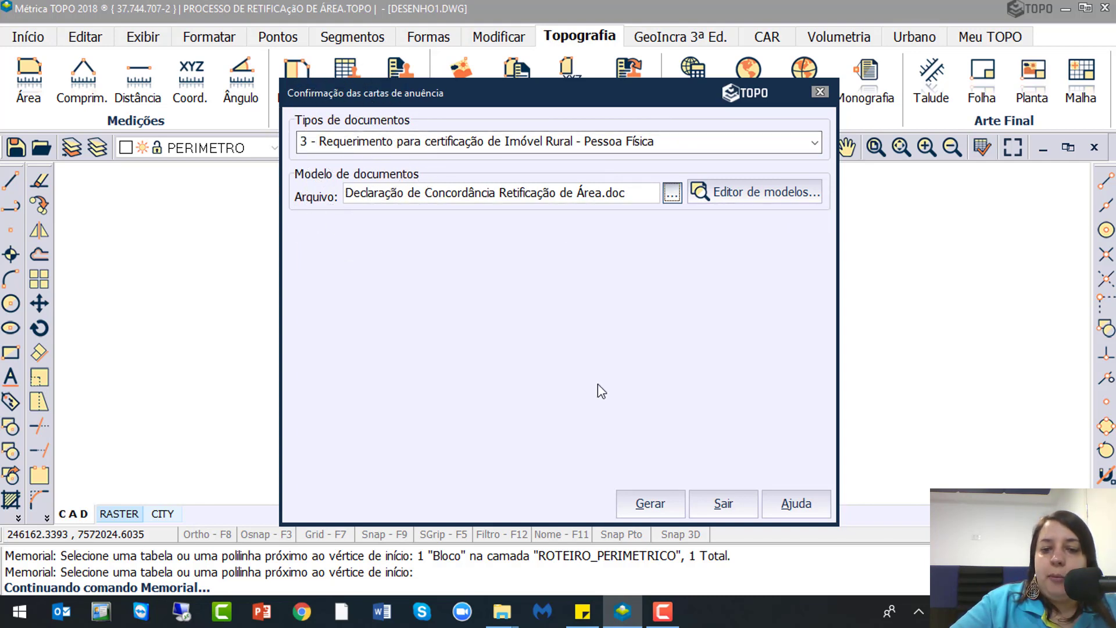
Generate the "Requerimento Retificação de Área" document and review its filled-in text
left_click(650, 503)
scroll(595, 348, "down", 5)
scroll(595, 348, "up", 8)
scroll(595, 347, "up", 6)
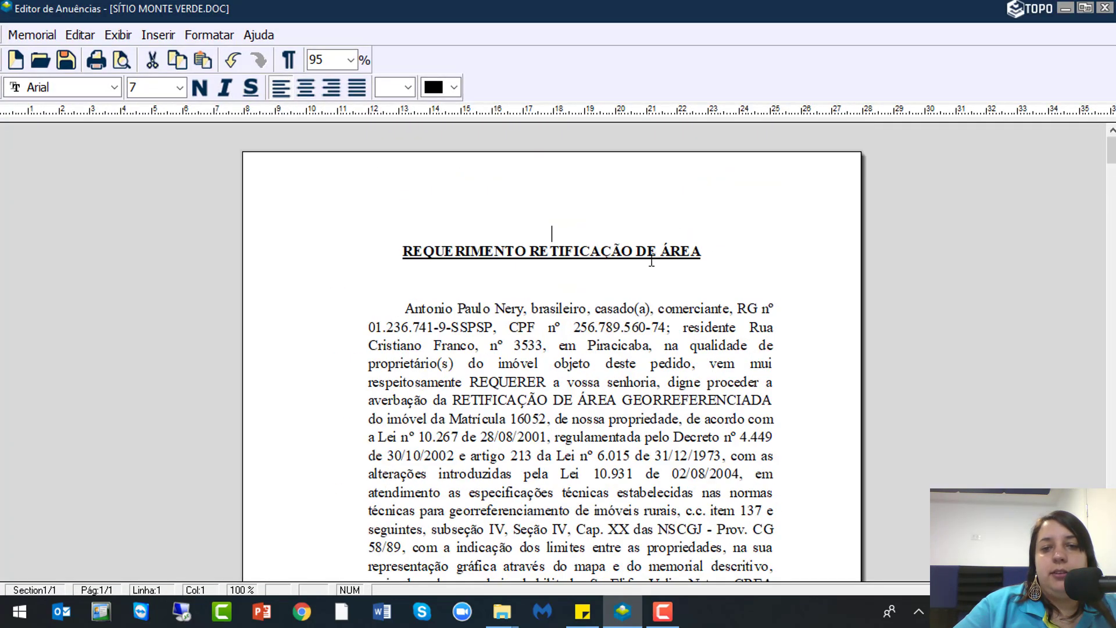
Save the generated request as "Requerimento de Retificação - SÍTIO MONTE VERDE.DOC" in the course folder above Exercícios and close the document
left_click(32, 35)
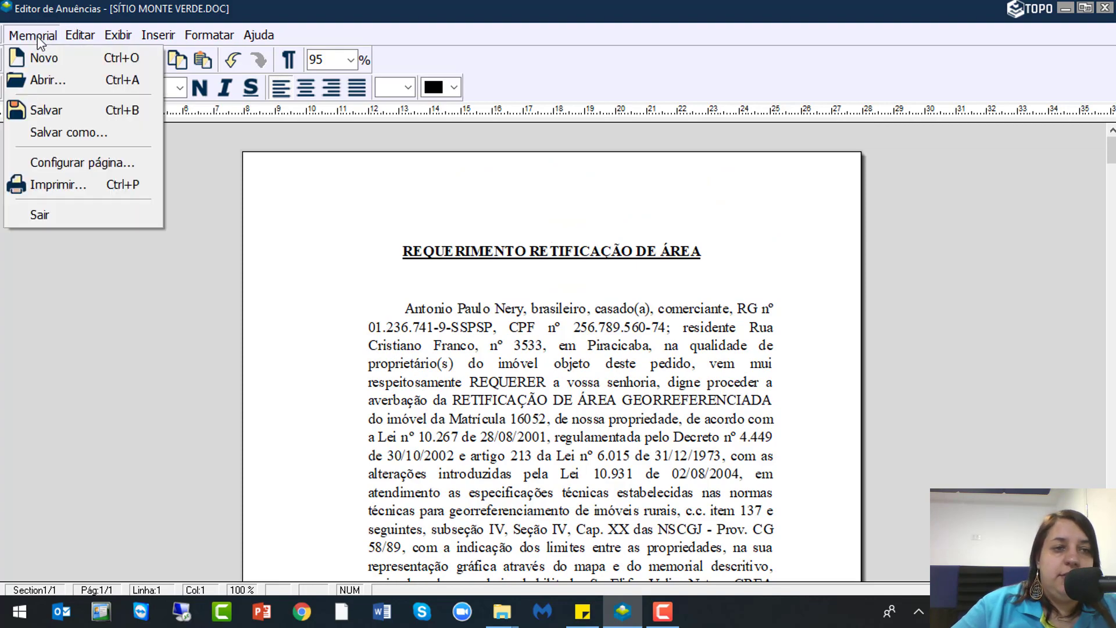
left_click(67, 133)
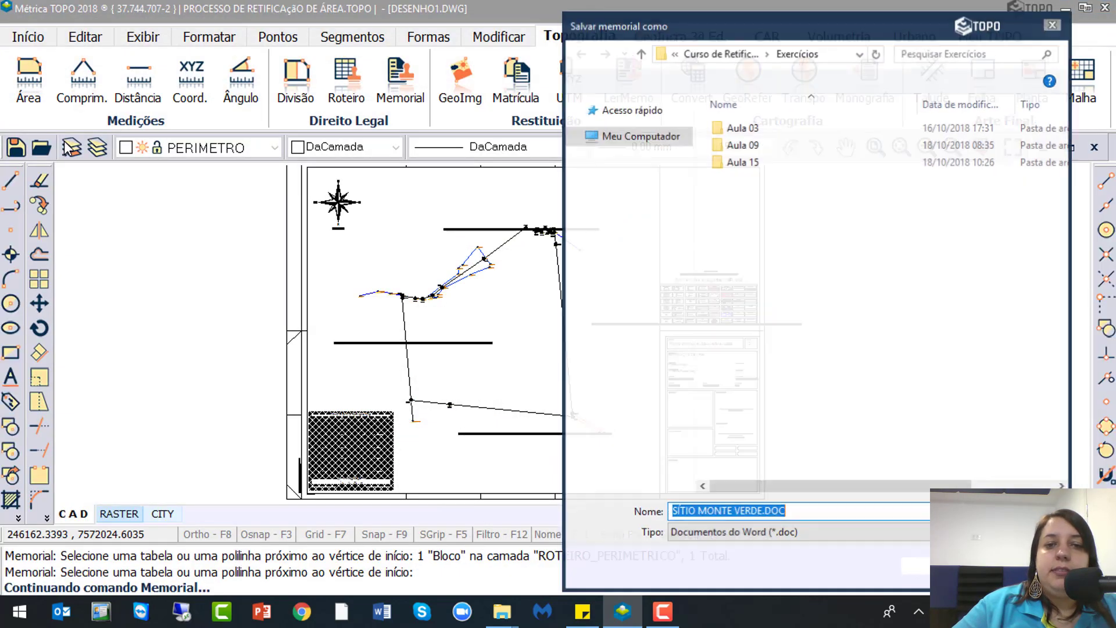
left_click(715, 53)
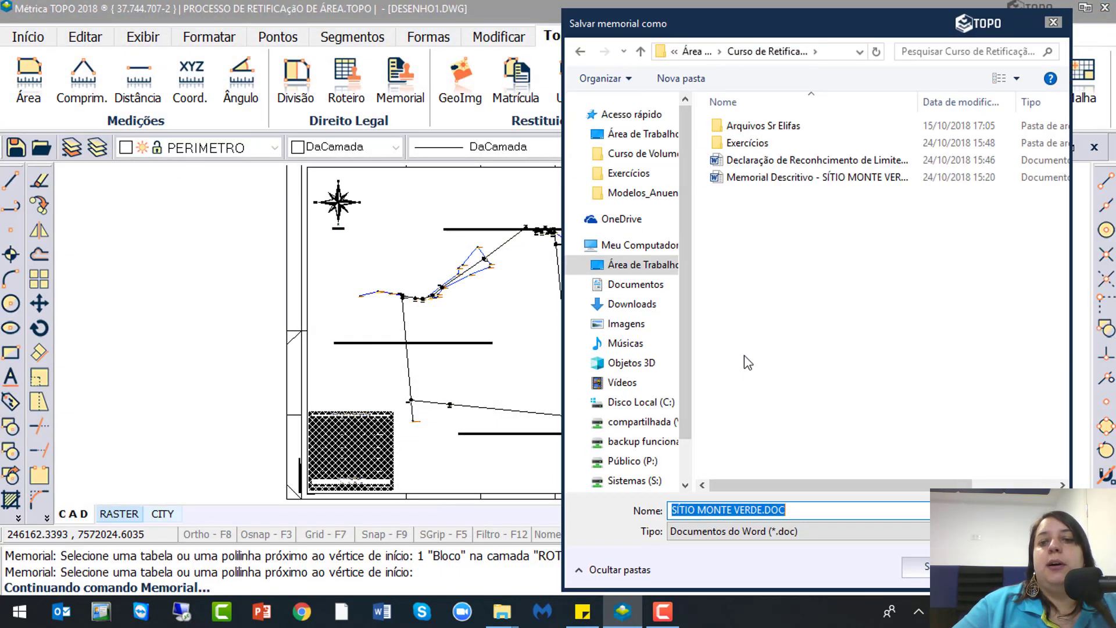
key("Home")
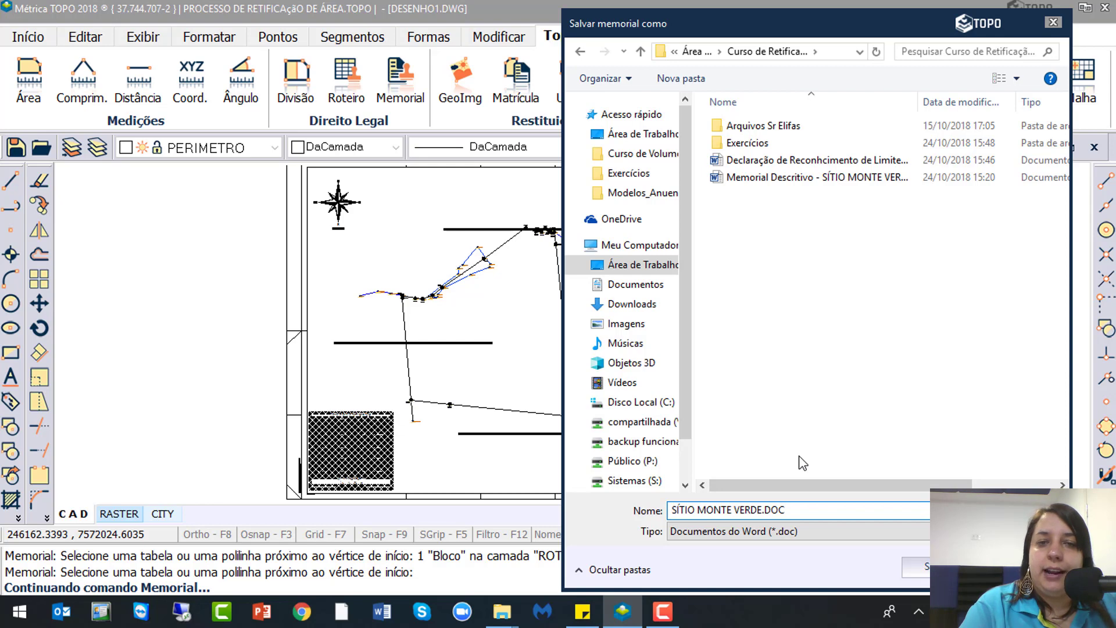
type("Re")
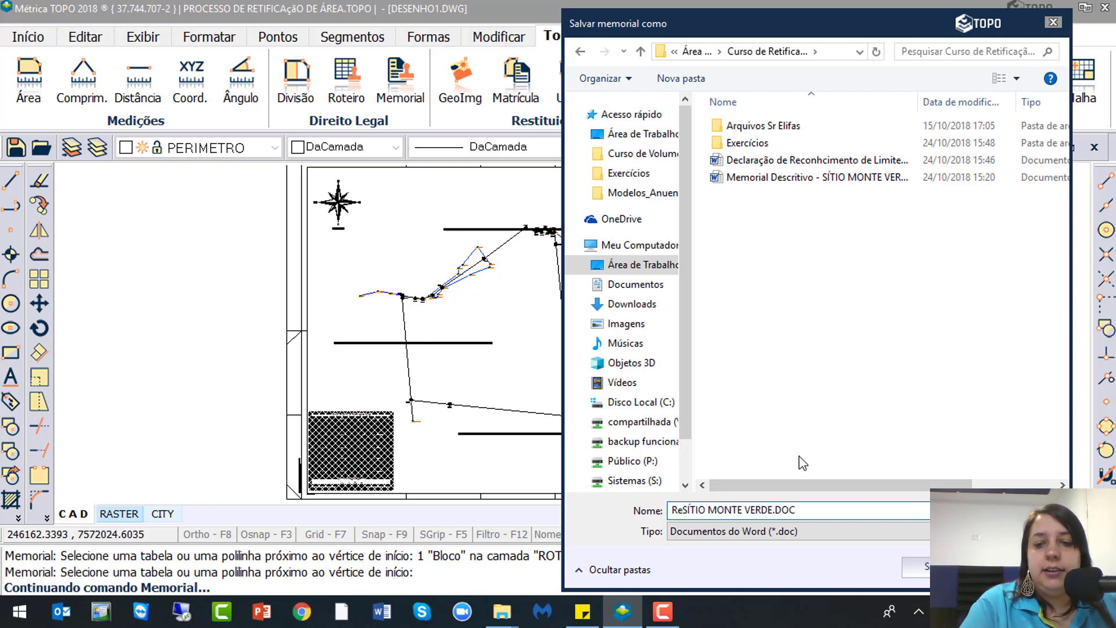
type("querimento de Retificação -")
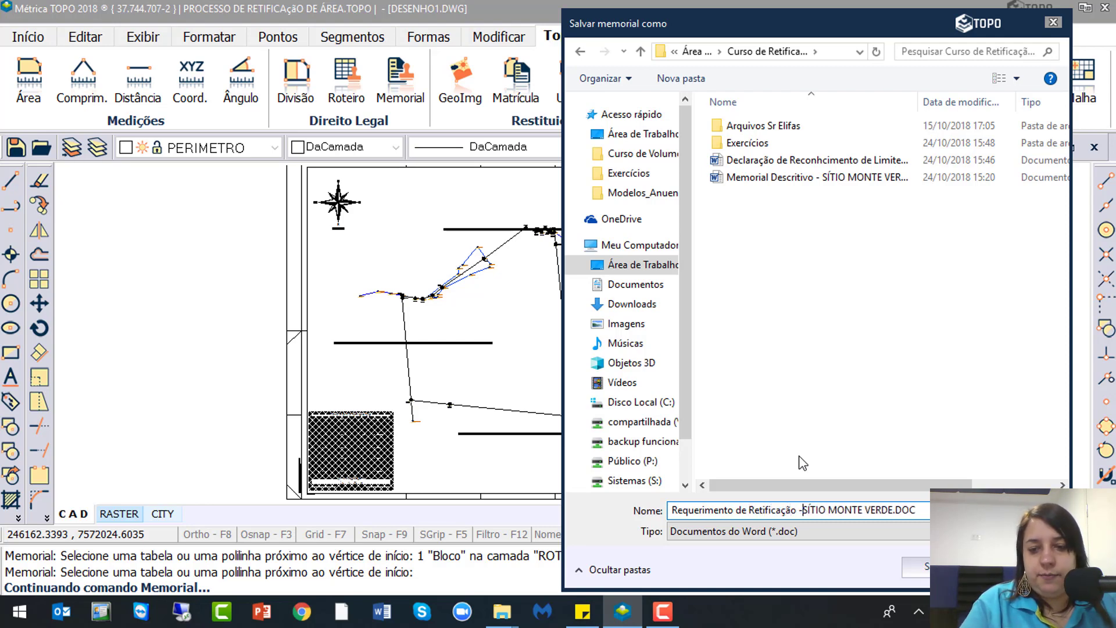
key("Return")
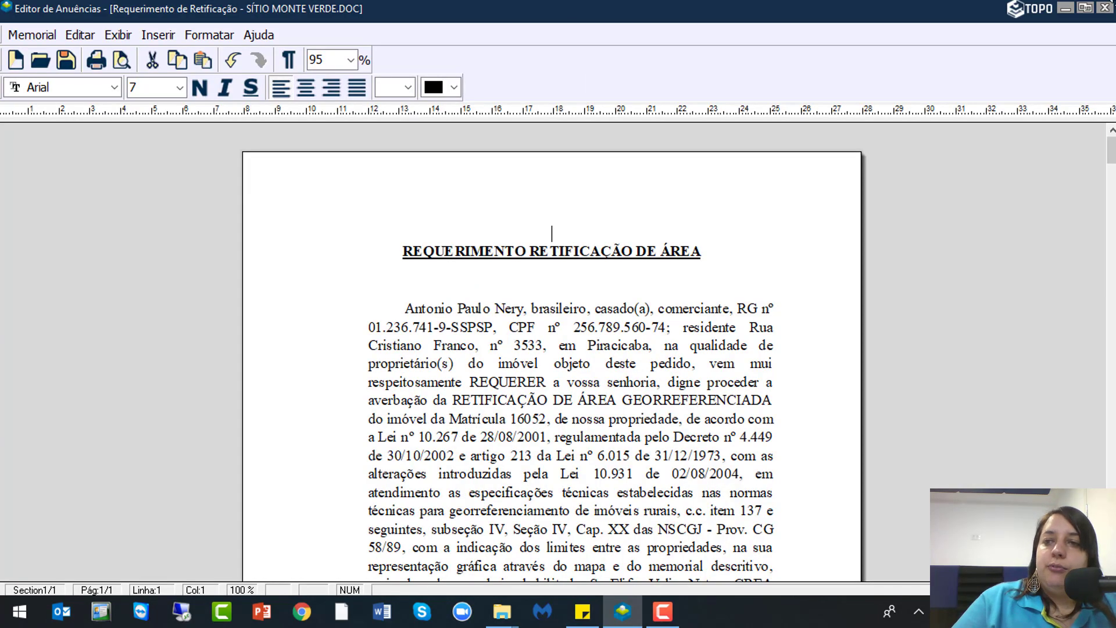
left_click(1104, 7)
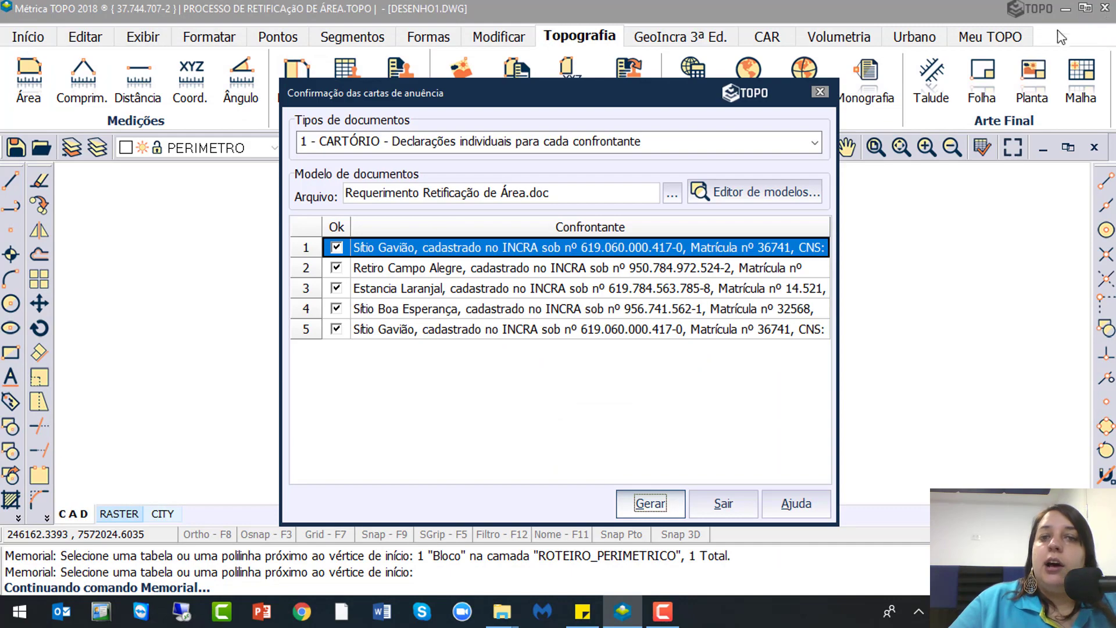
Choose the "Declaração Rio ou Córrego não Navegável.doc" template and read through its text in the model editor
left_click(678, 194)
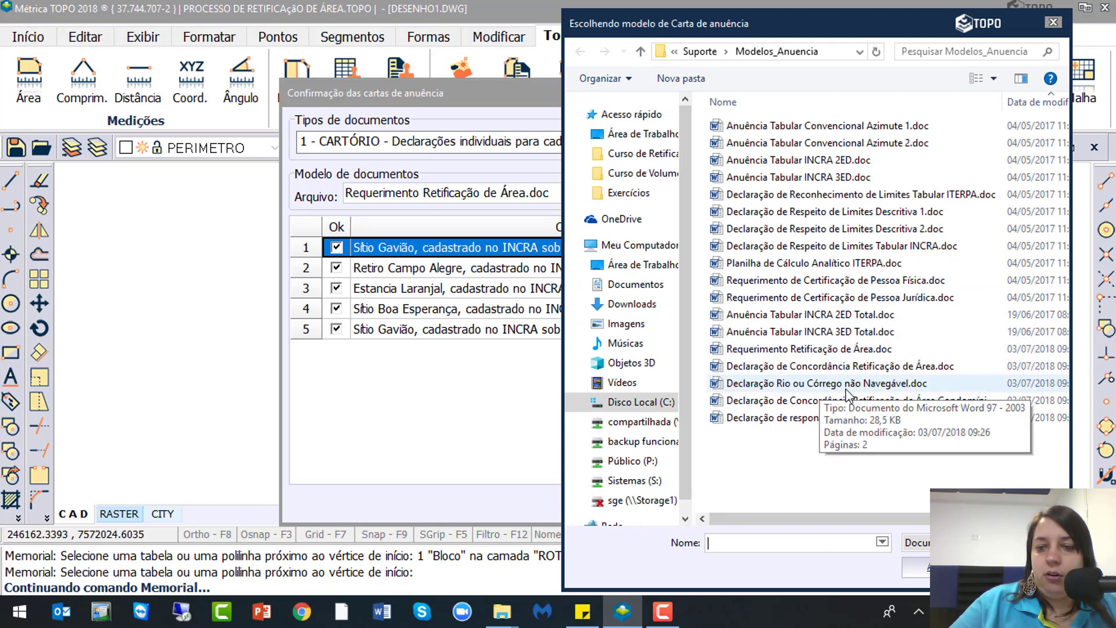
left_click(860, 390)
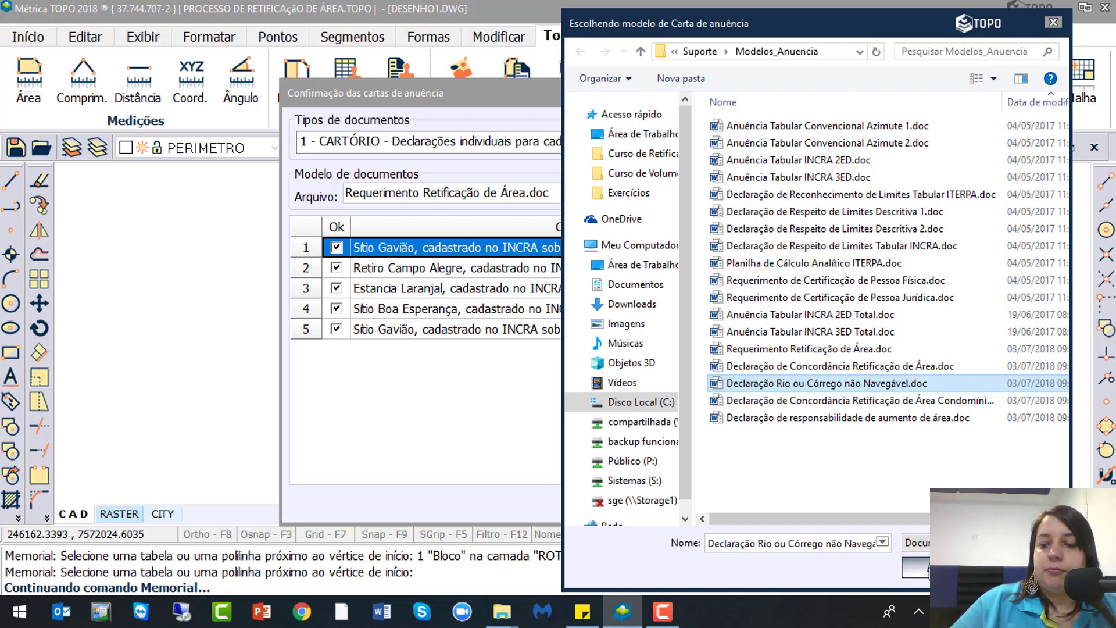
left_click(919, 567)
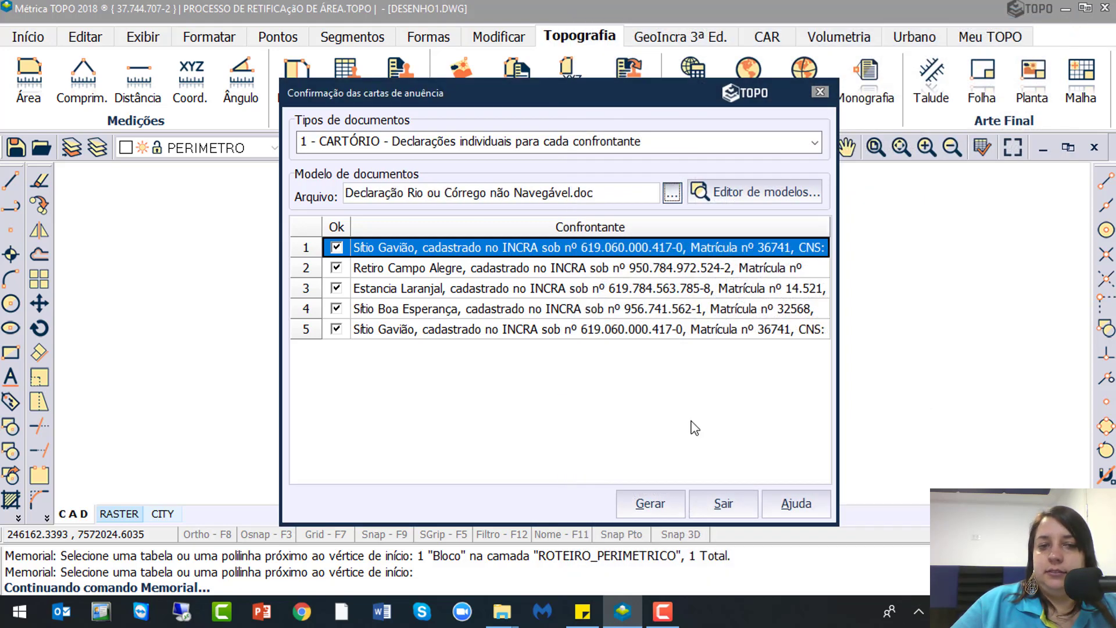
left_click(756, 192)
scroll(667, 314, "down", 3)
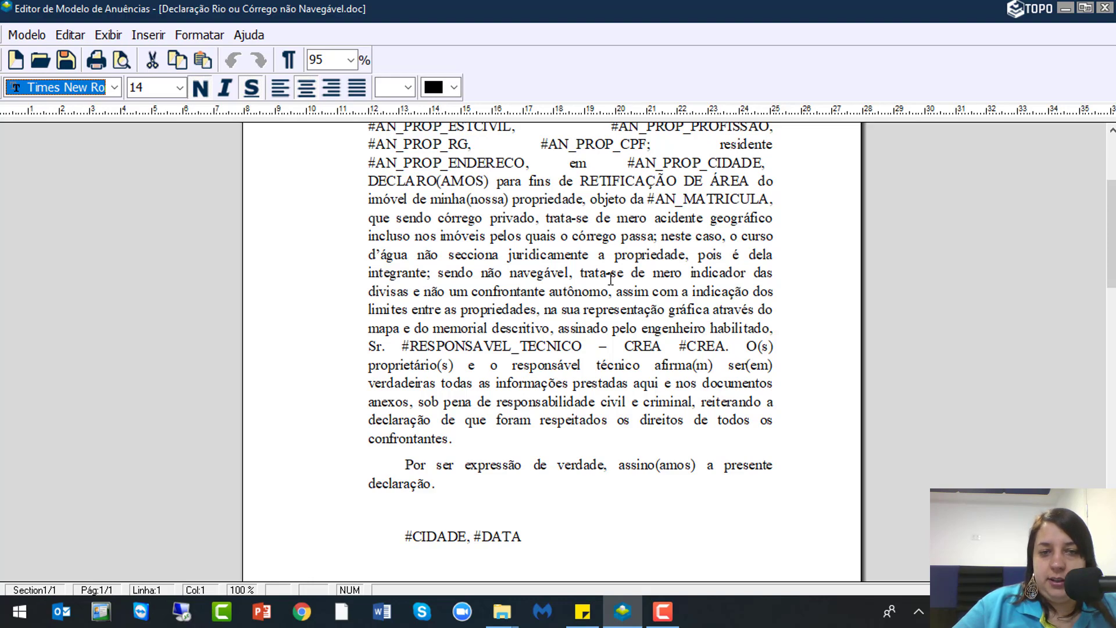
scroll(611, 279, "up", 3)
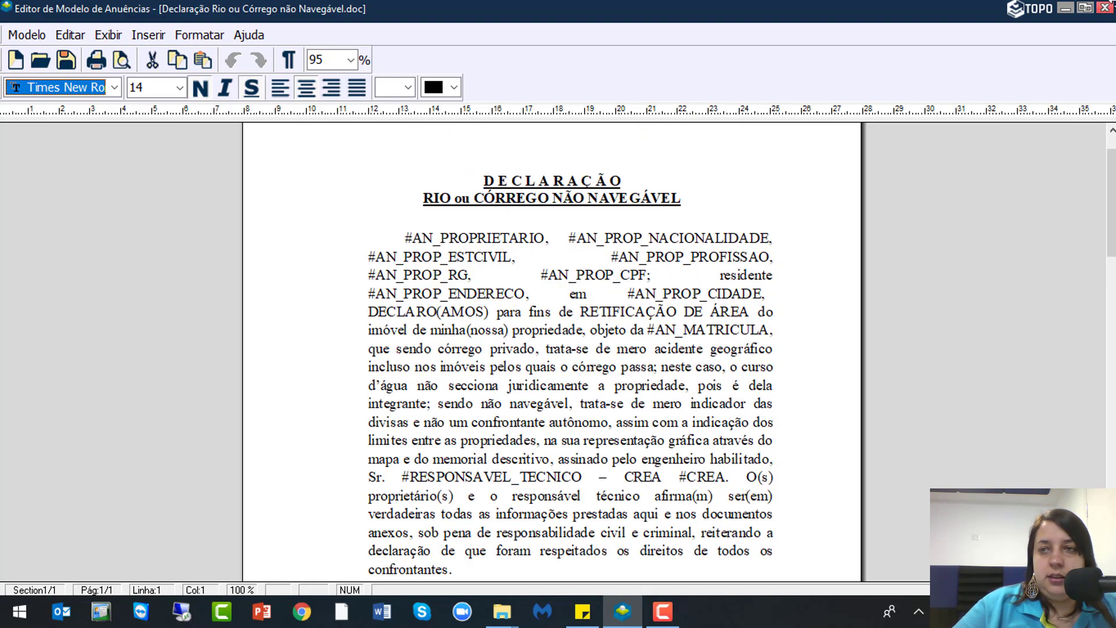
left_click(1105, 8)
Generate the non-navigable river or stream declaration and review its filled-in text, owner signatures and technical manager section
left_click(670, 507)
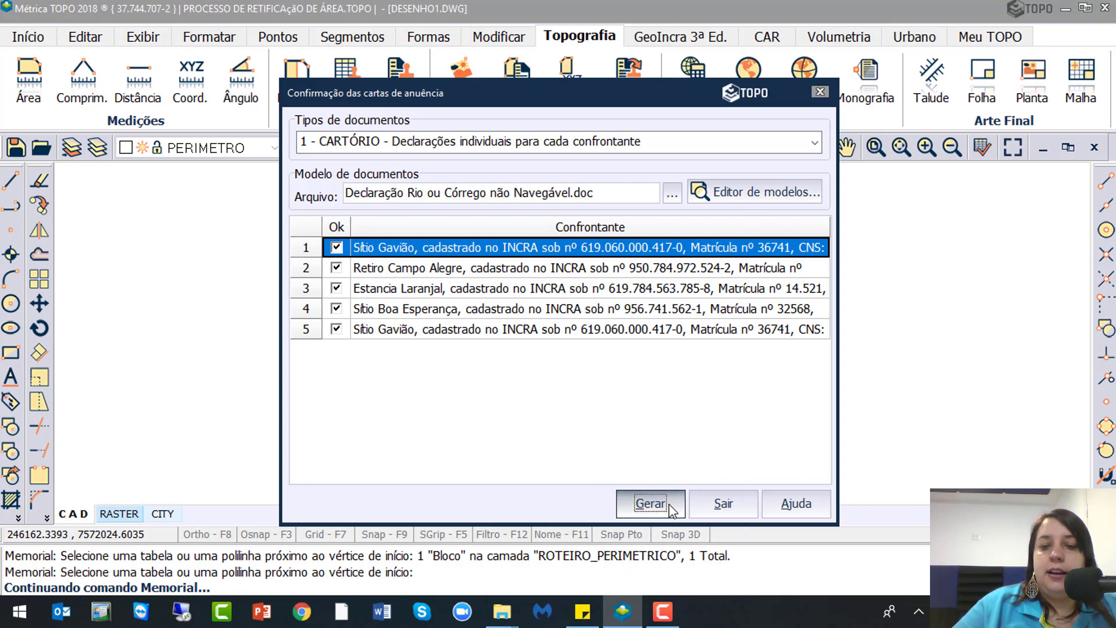
scroll(669, 511, "down", 5)
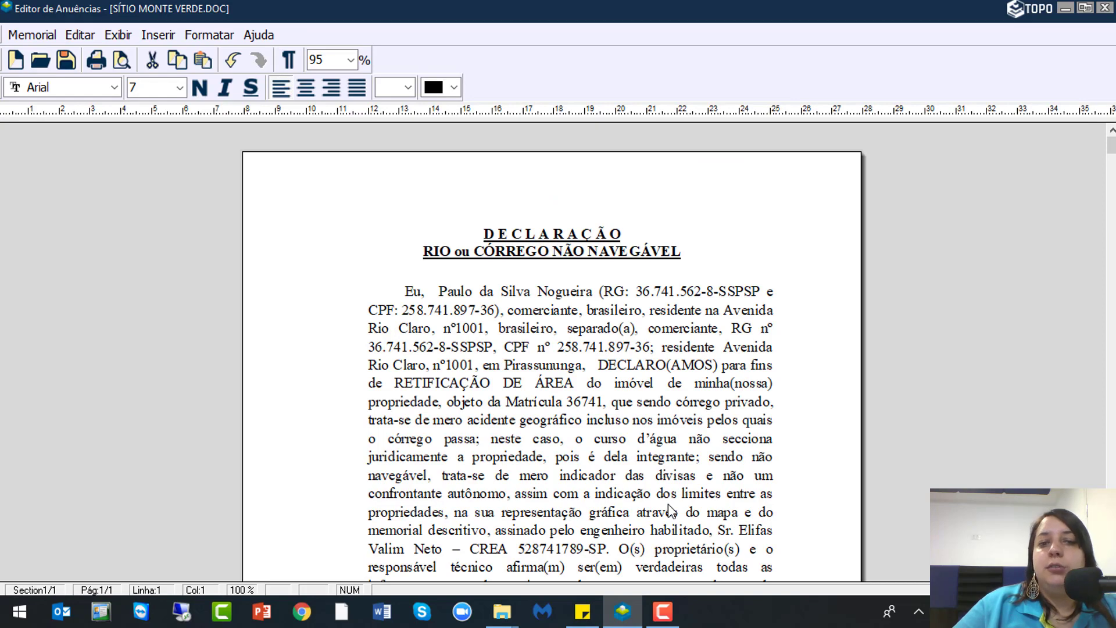
scroll(603, 259, "down", 9)
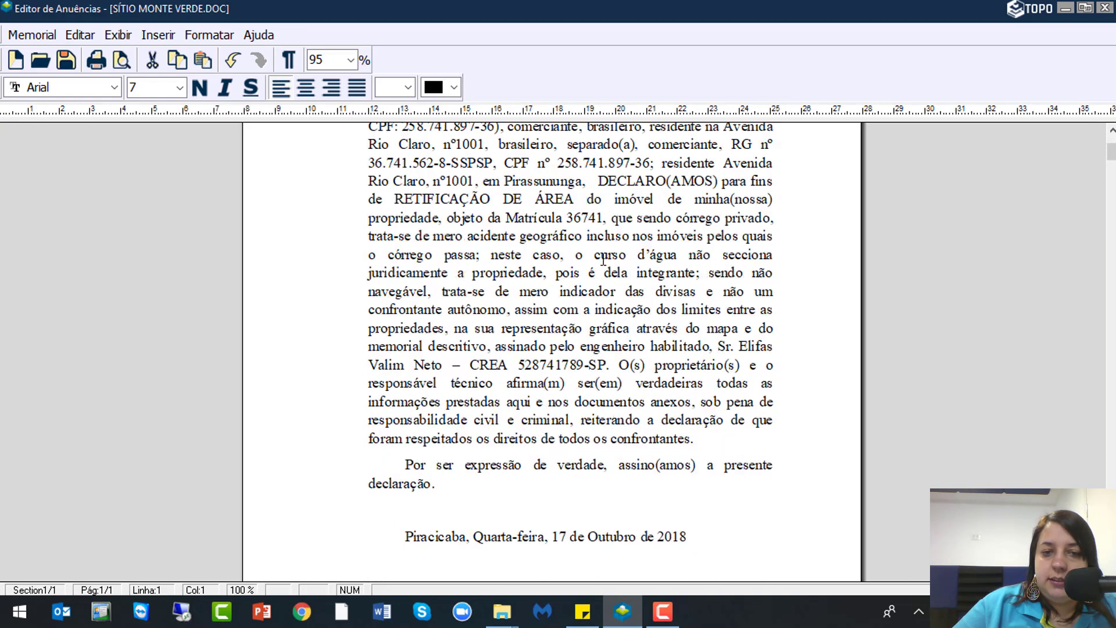
scroll(605, 261, "down", 10)
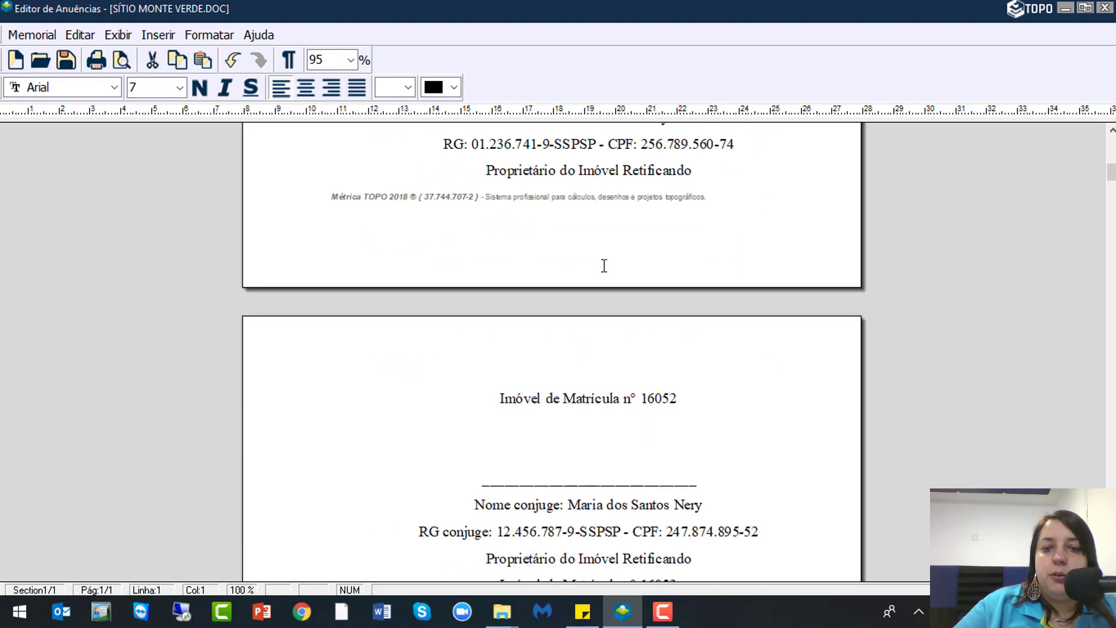
scroll(605, 266, "up", 10)
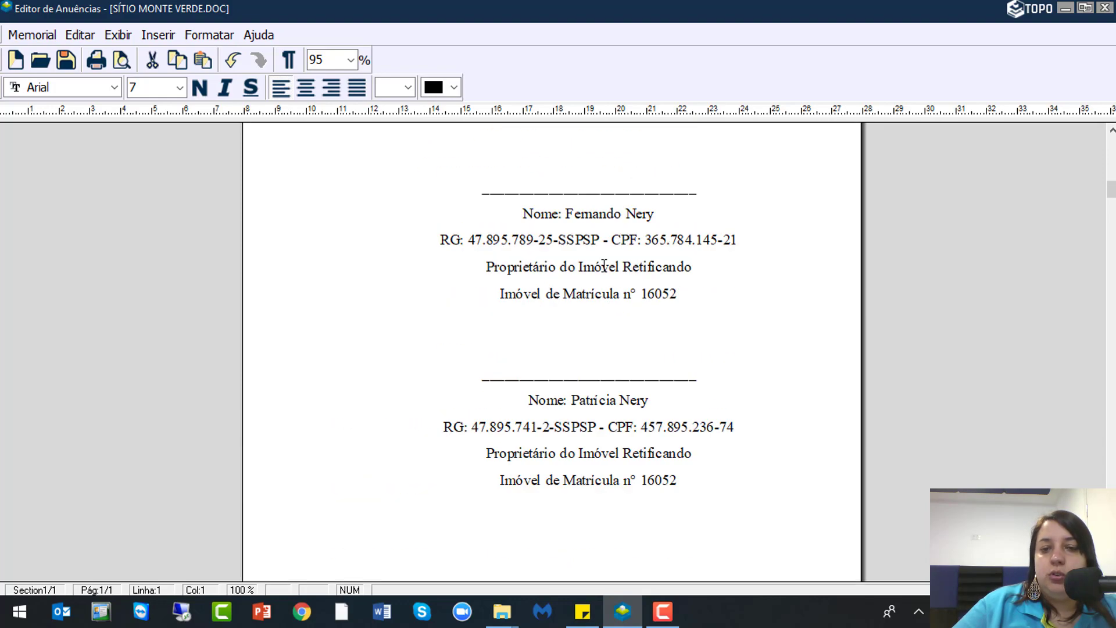
scroll(604, 266, "down", 12)
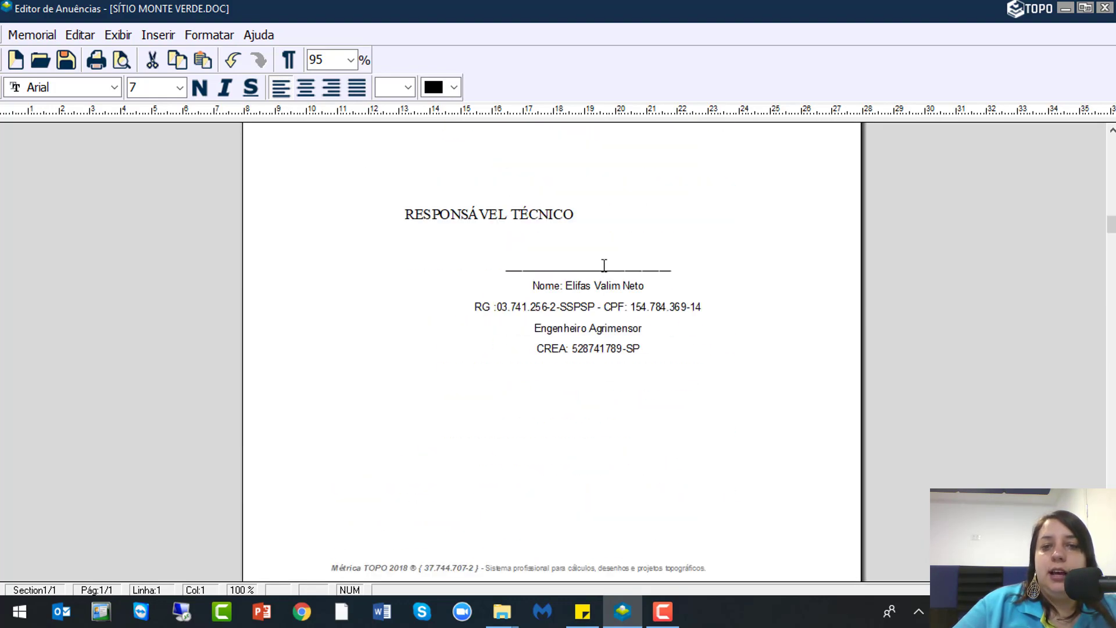
Save the generated declaration as "Laudo de Navegabilidade - SÍTIO MONTE VERDE.DOC" in the course folder above Exercícios and close the document
left_click(24, 36)
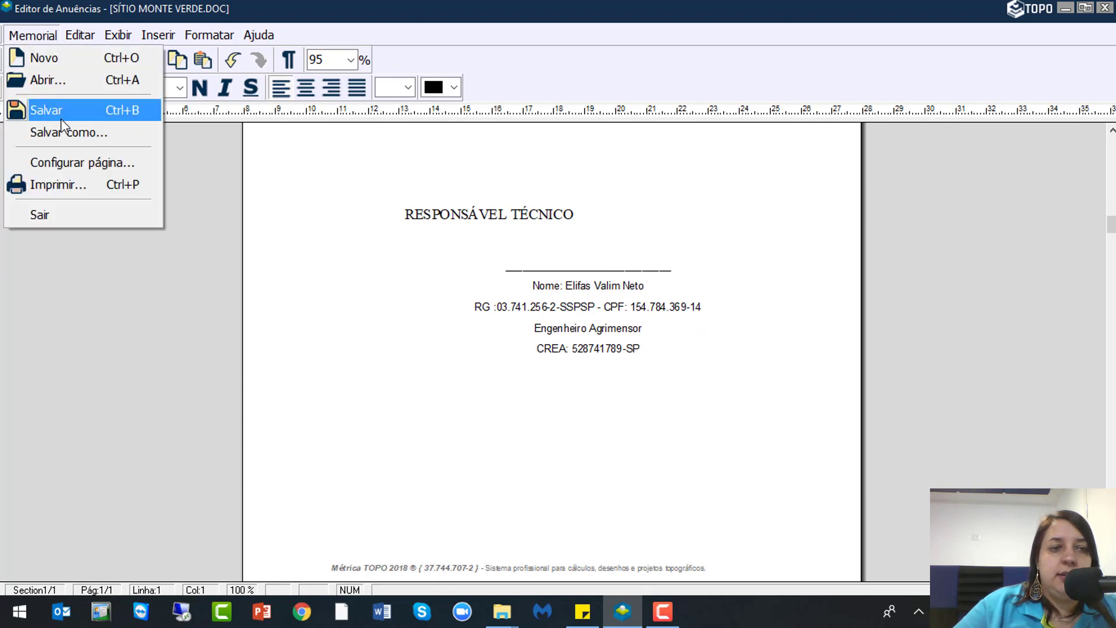
left_click(66, 136)
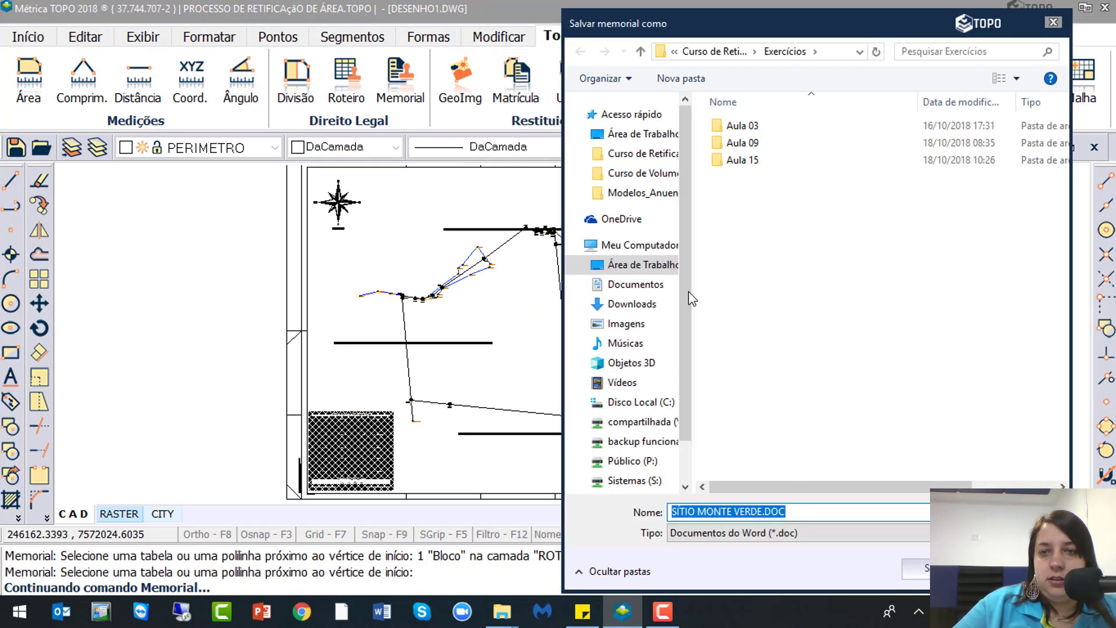
left_click(716, 50)
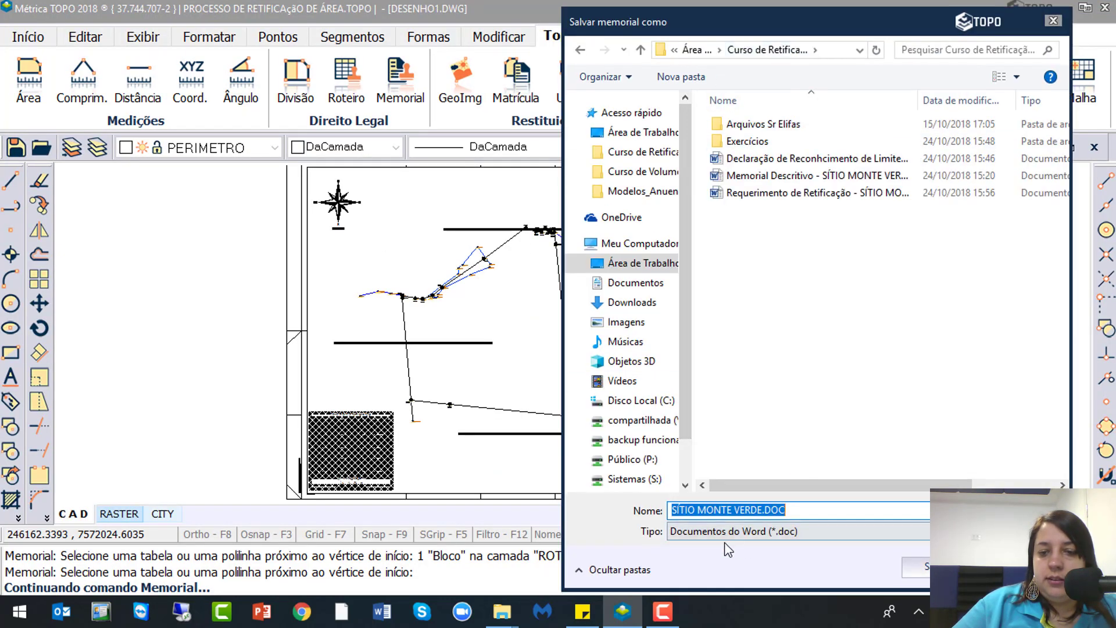
left_click(673, 510)
type("Laudo de ")
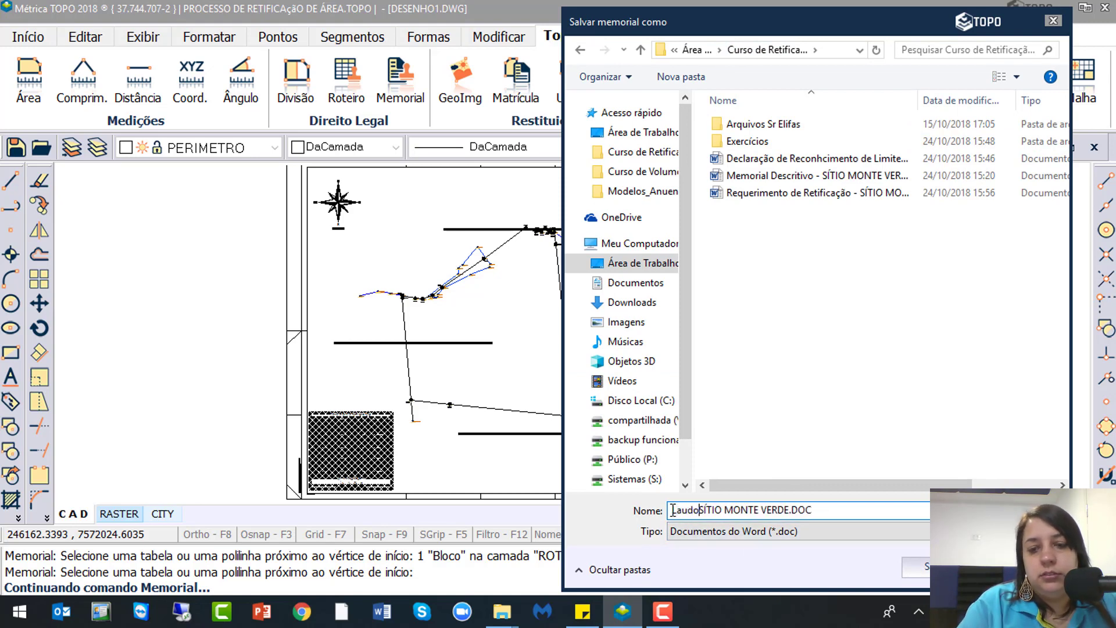
type("Navega")
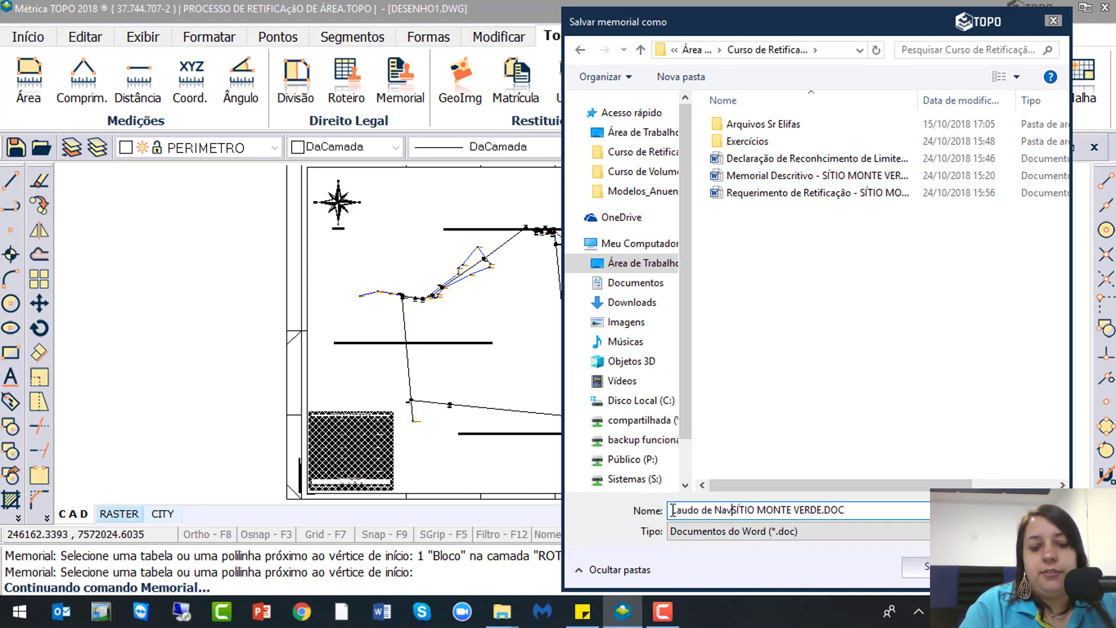
type("bilidade")
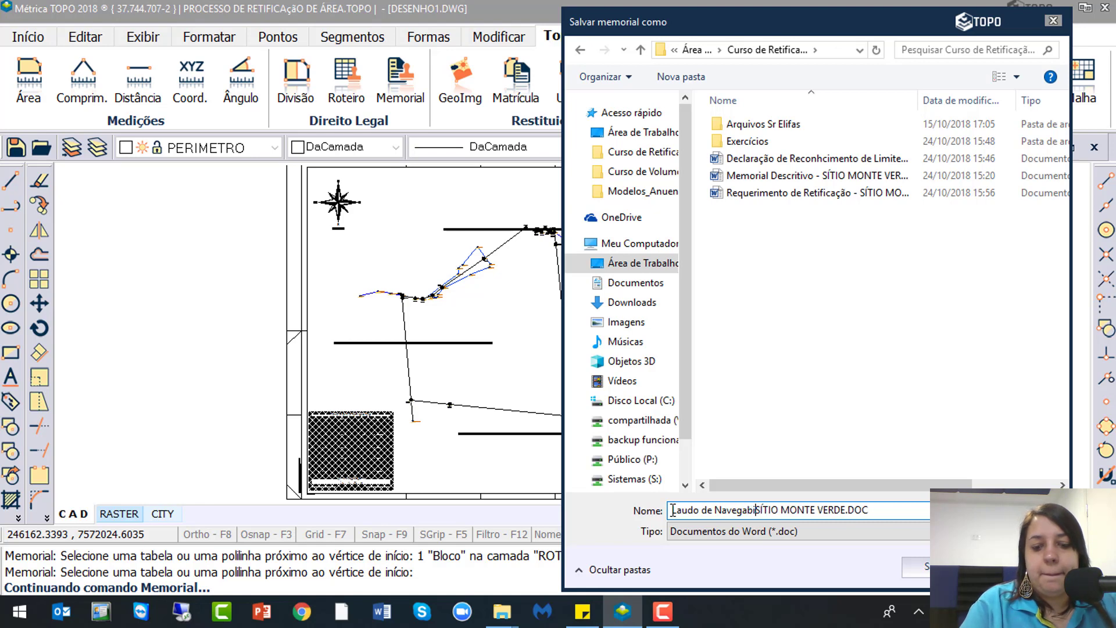
type(" -")
left_click(919, 567)
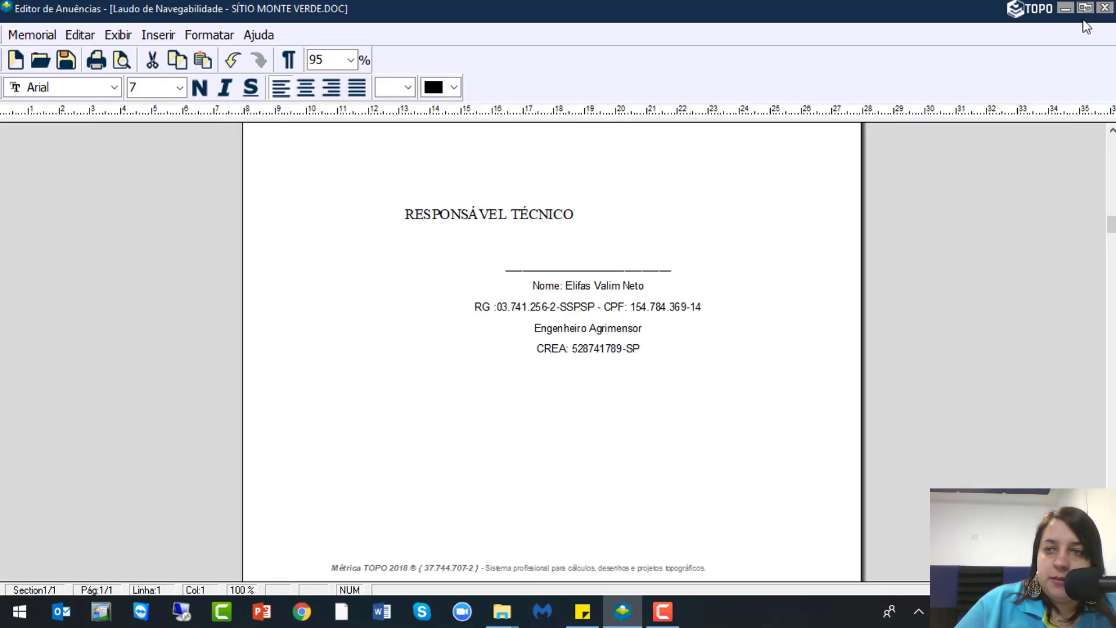
left_click(1105, 9)
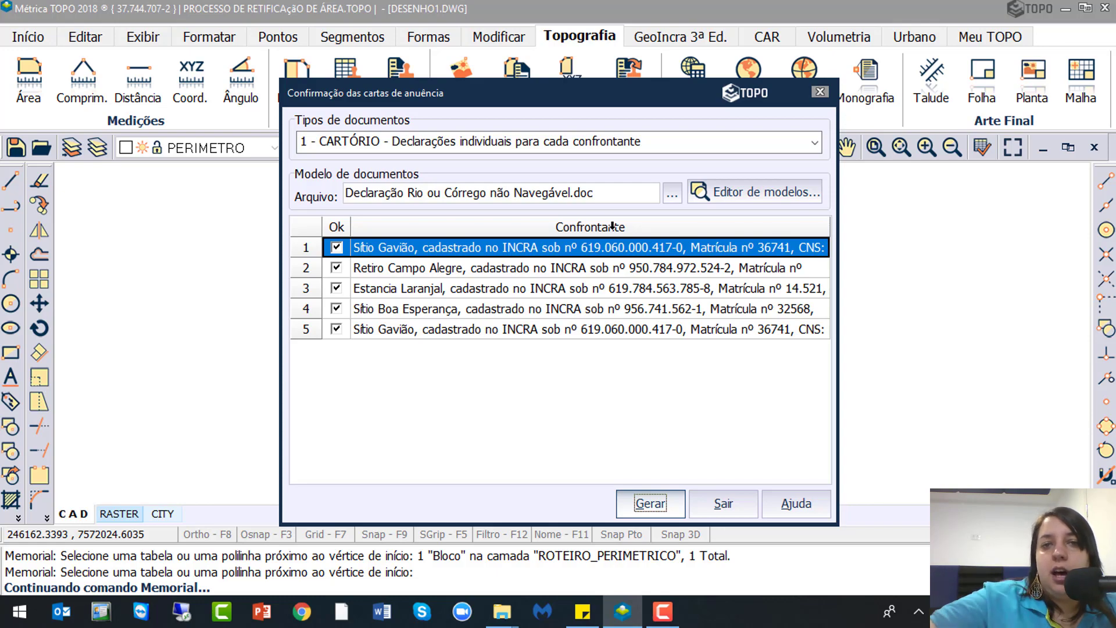
Choose the "Declaração de responsabilidade de aumento de área.doc" template and read its text and signature fields in the model editor
left_click(673, 195)
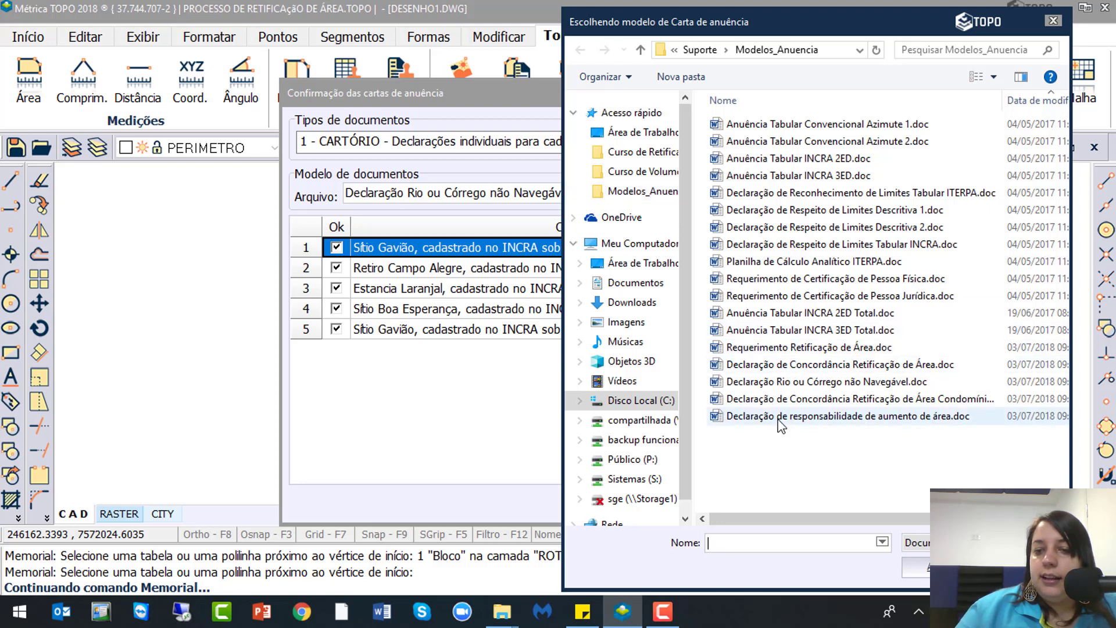
left_click(877, 418)
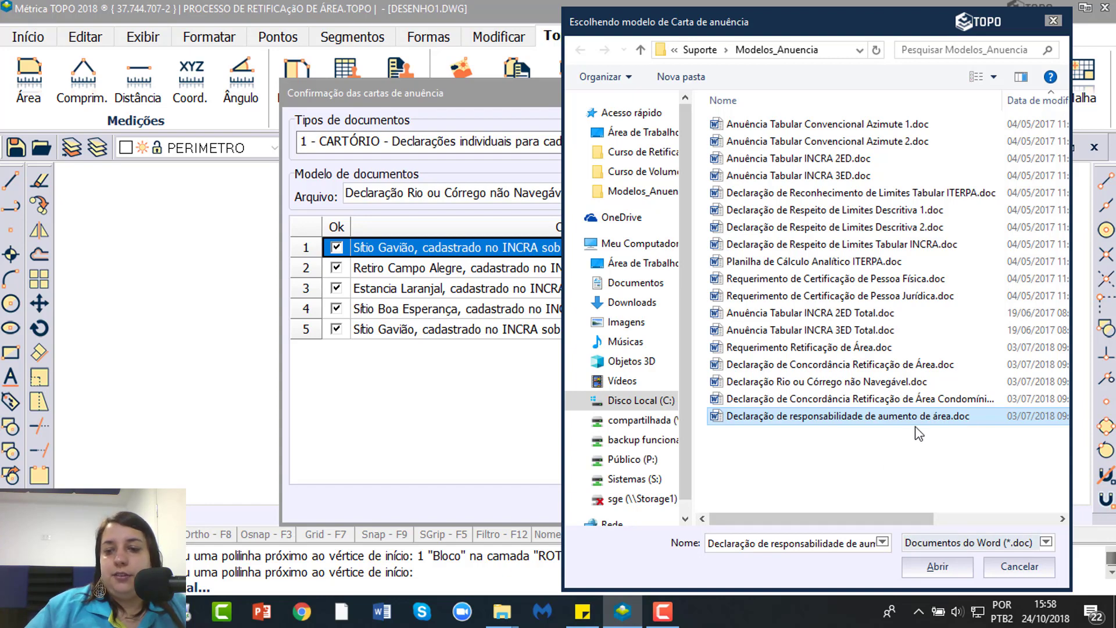
left_click(938, 567)
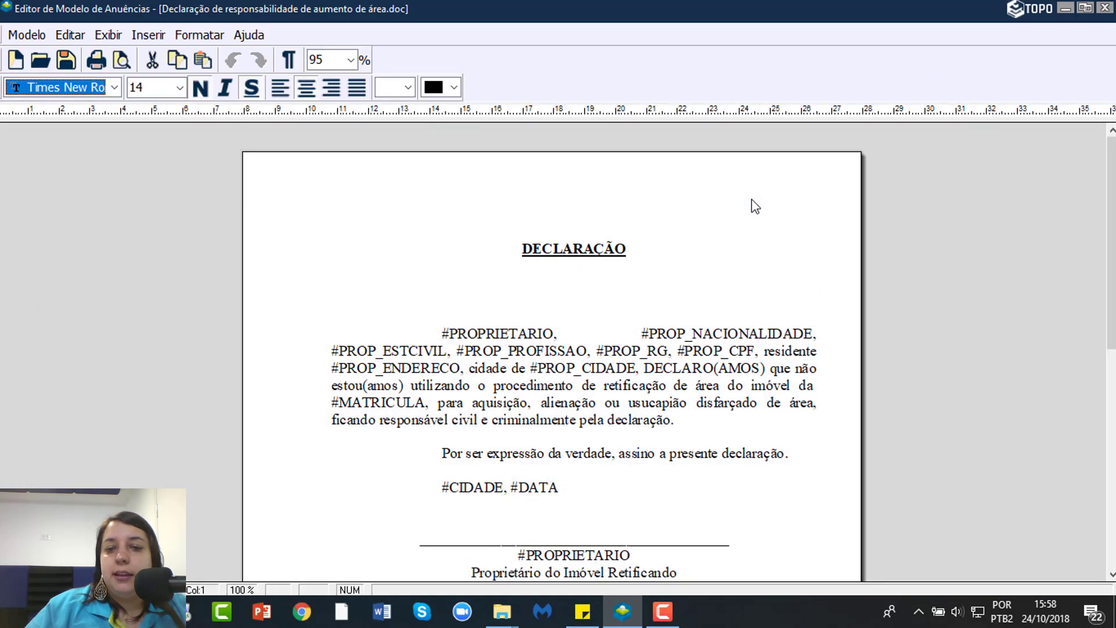
scroll(668, 349, "down", 1)
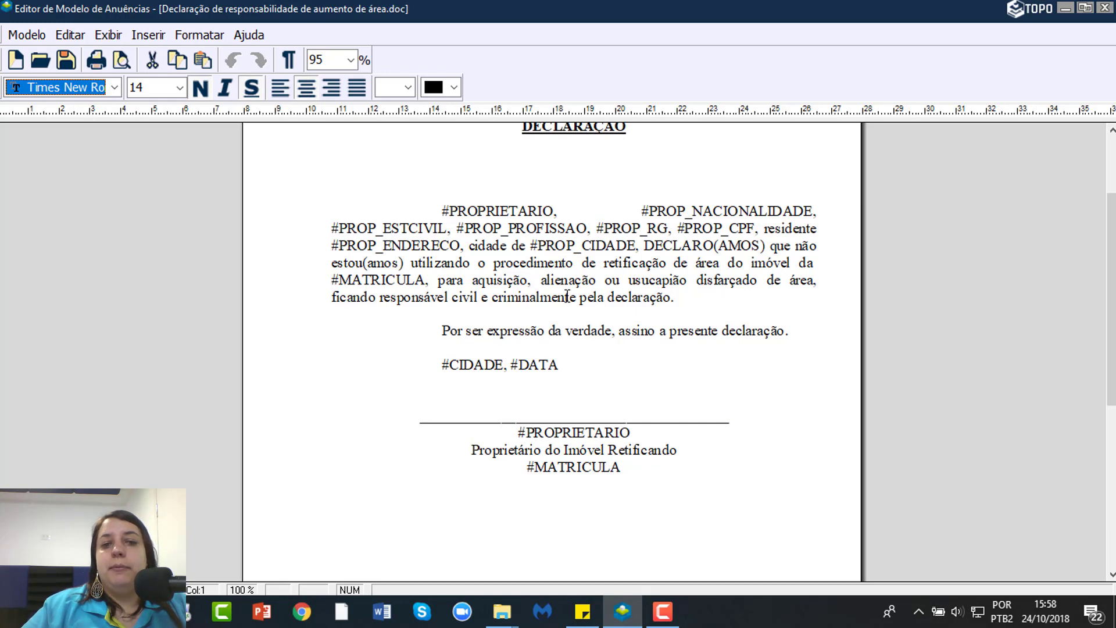
scroll(567, 297, "down", 6)
scroll(568, 296, "up", 2)
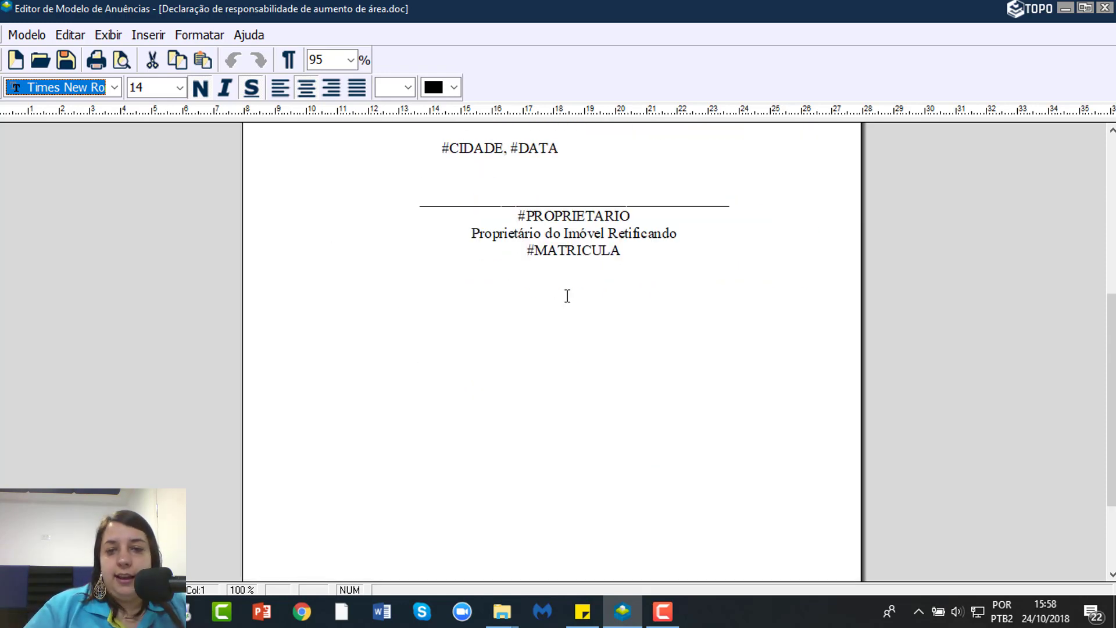
left_click(1110, 8)
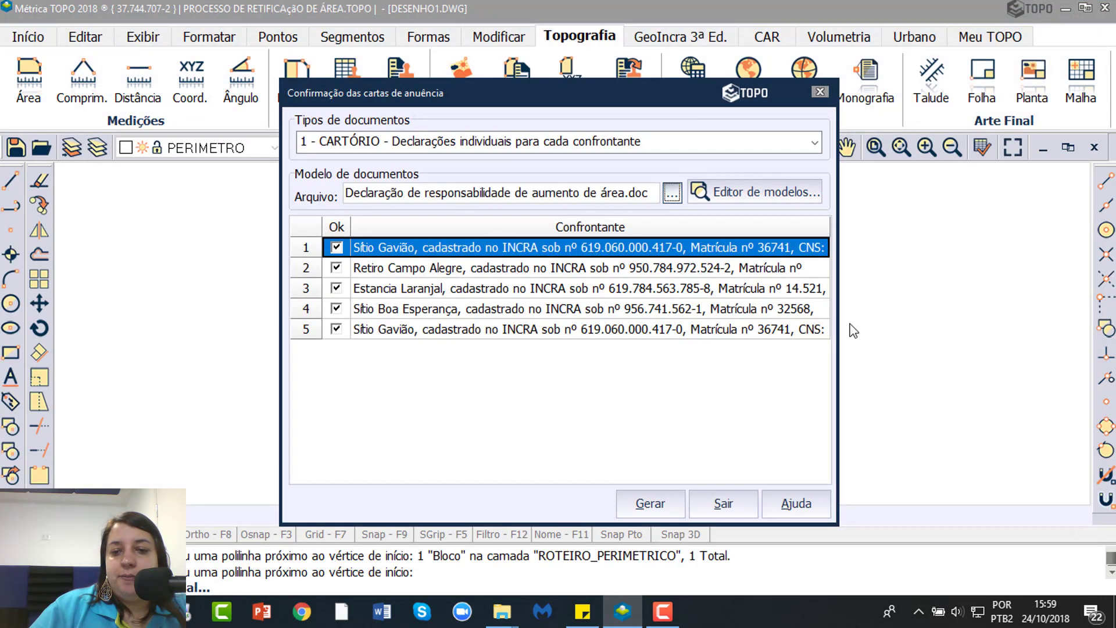
Generate the area-increase responsibility declaration and save it as "Declaração de aumento de área - SÍTIO MONTE VERDE.DOC" in the course folder above Exercícios
left_click(643, 504)
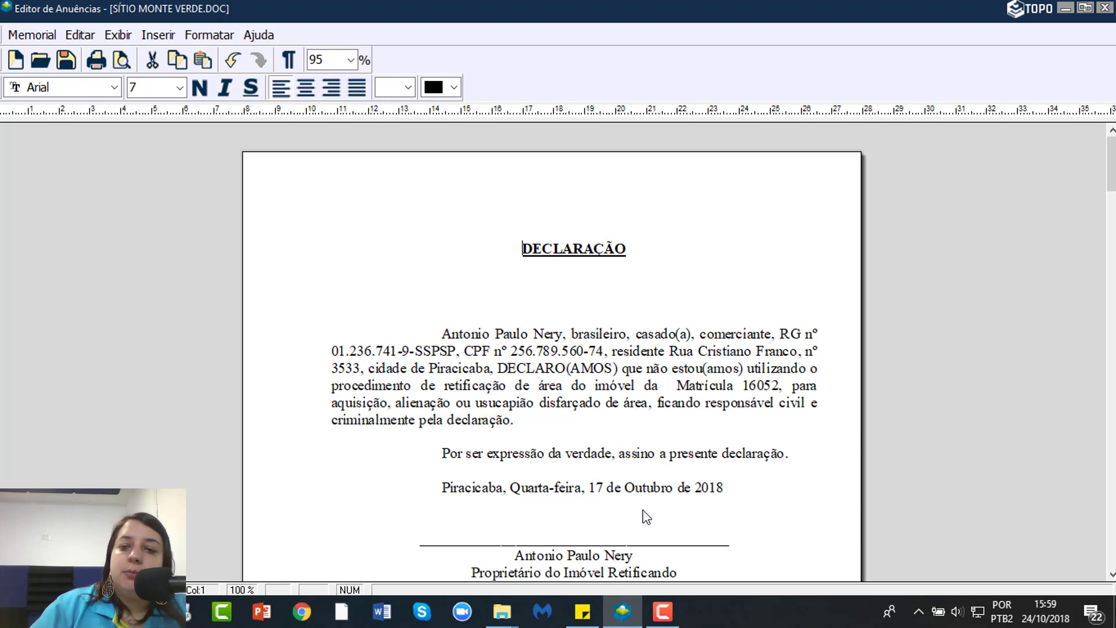
left_click(35, 35)
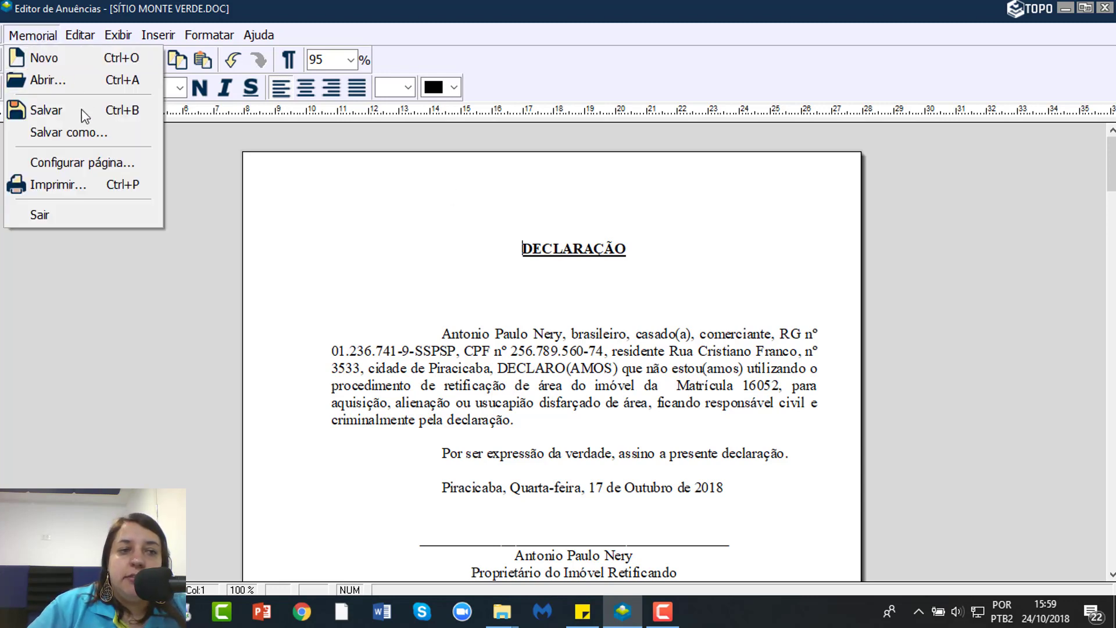
left_click(84, 135)
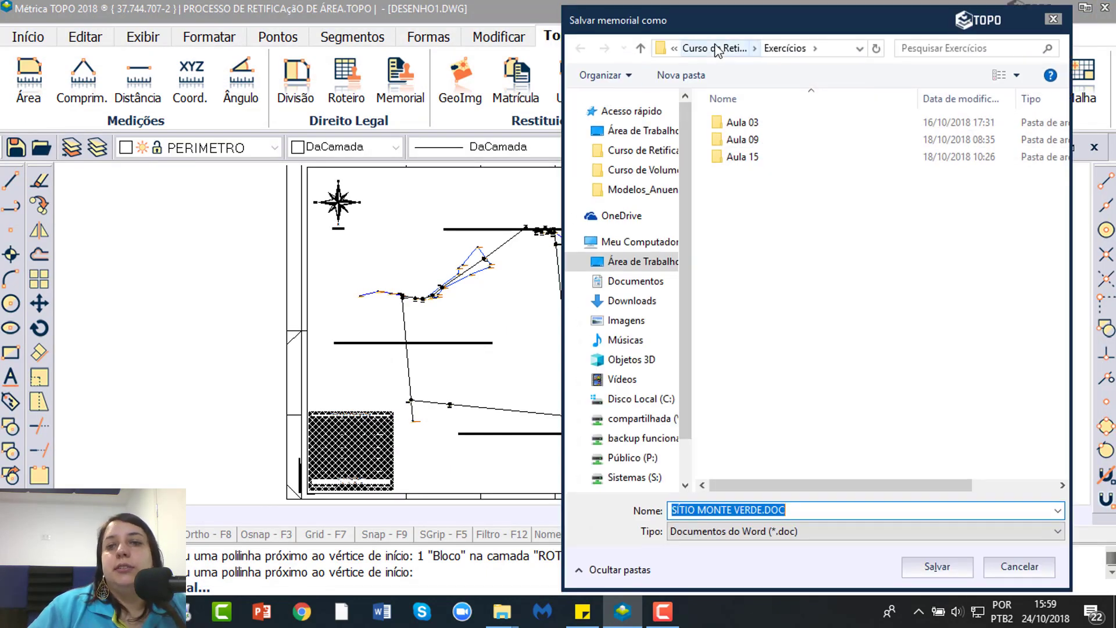
left_click(718, 49)
left_click(674, 510)
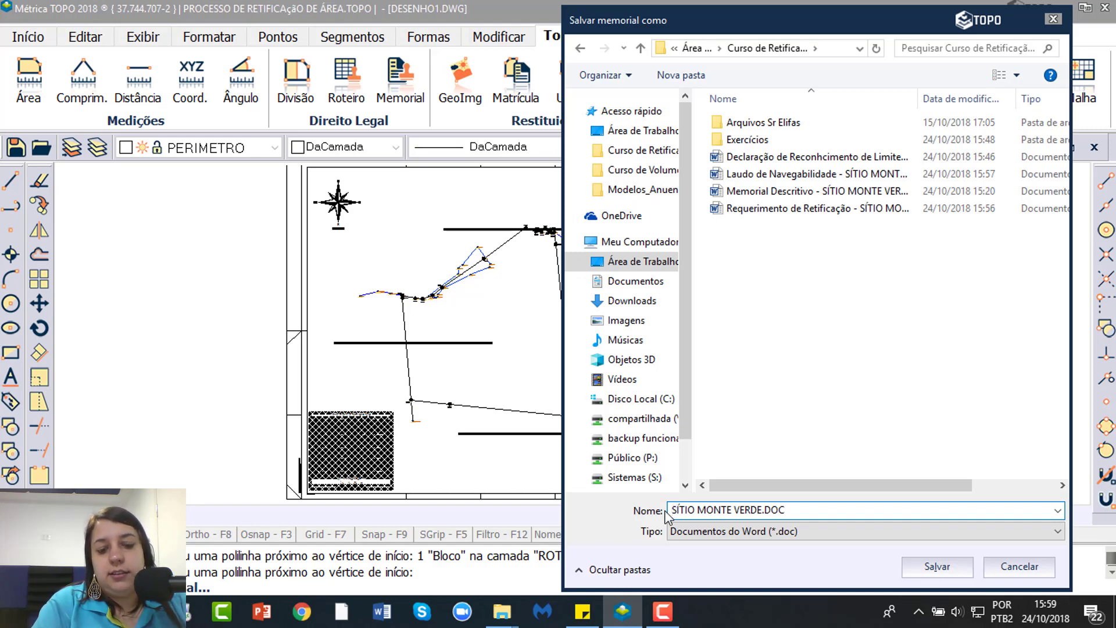
type("Declara")
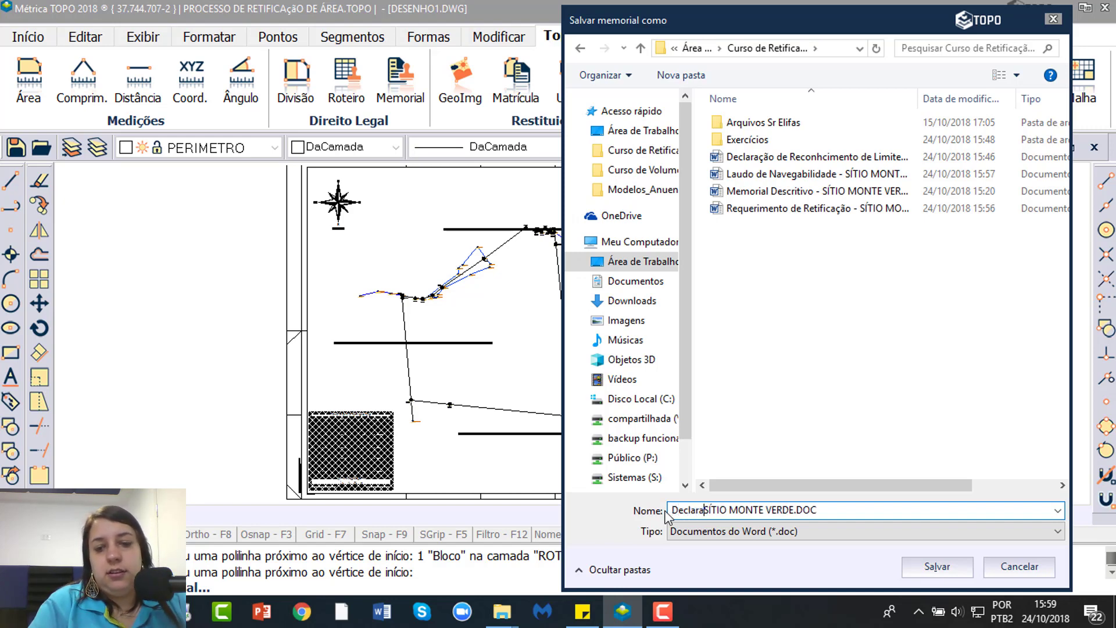
type("ção de au")
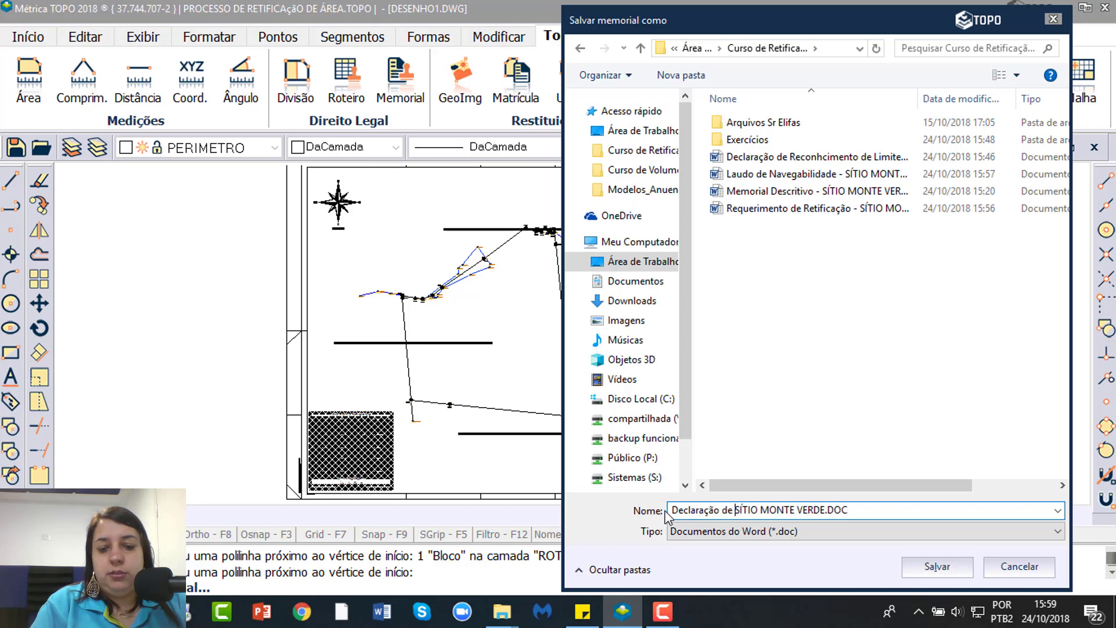
type("mento de ")
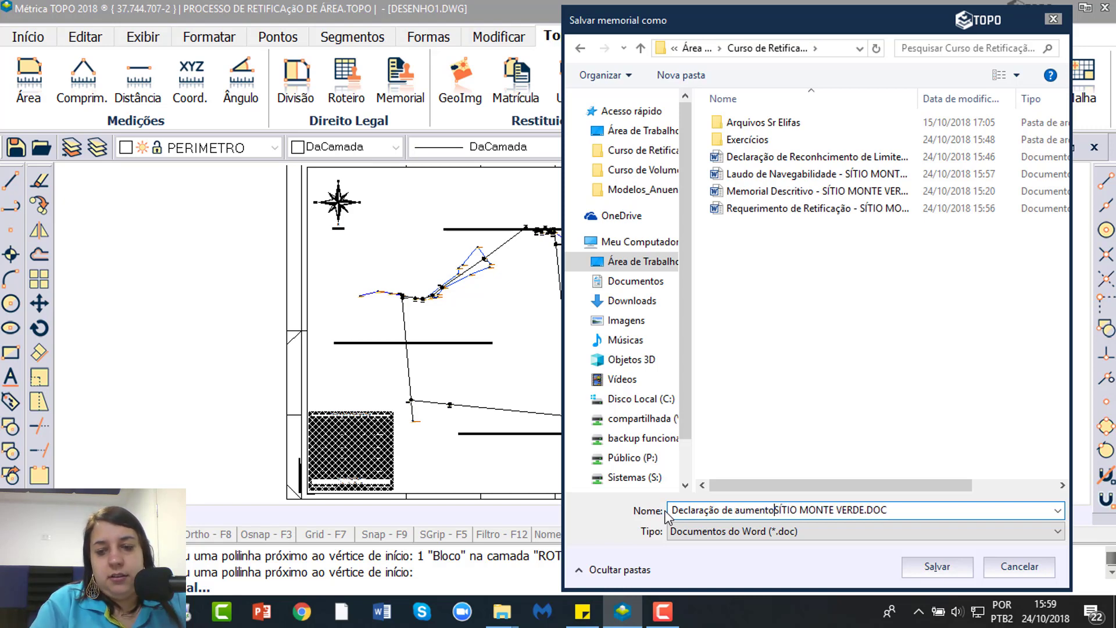
type("área -")
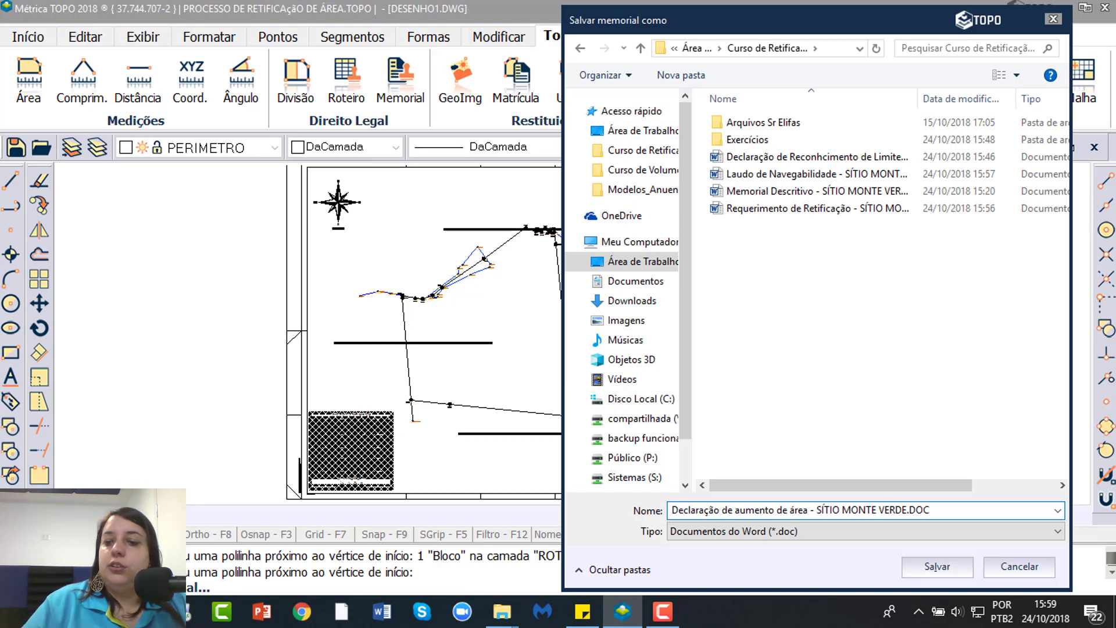
left_click(954, 569)
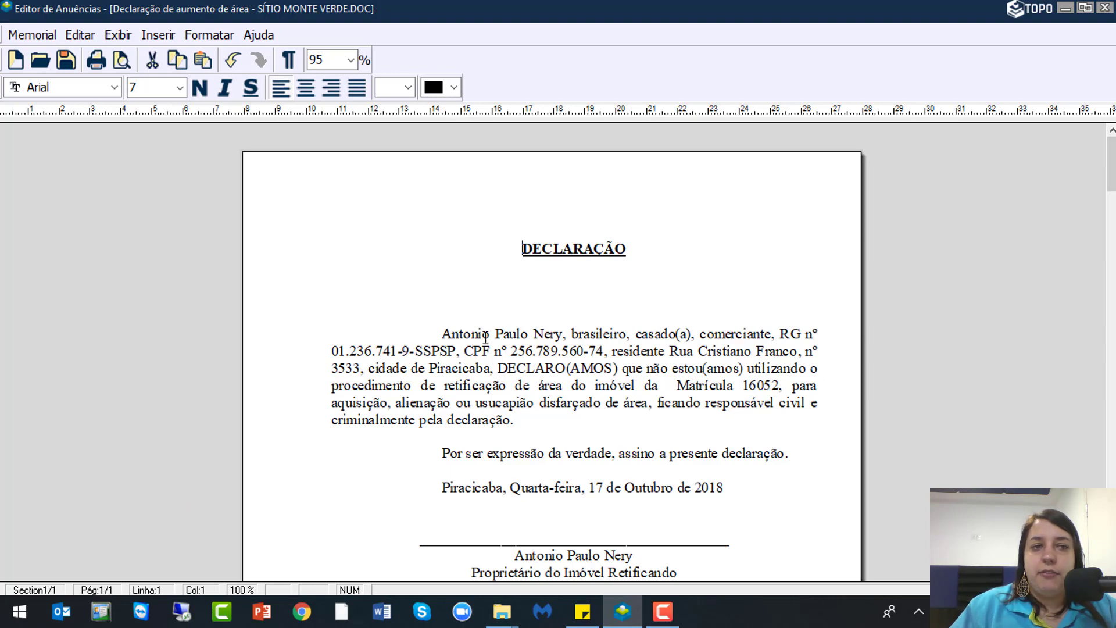
left_click(1104, 10)
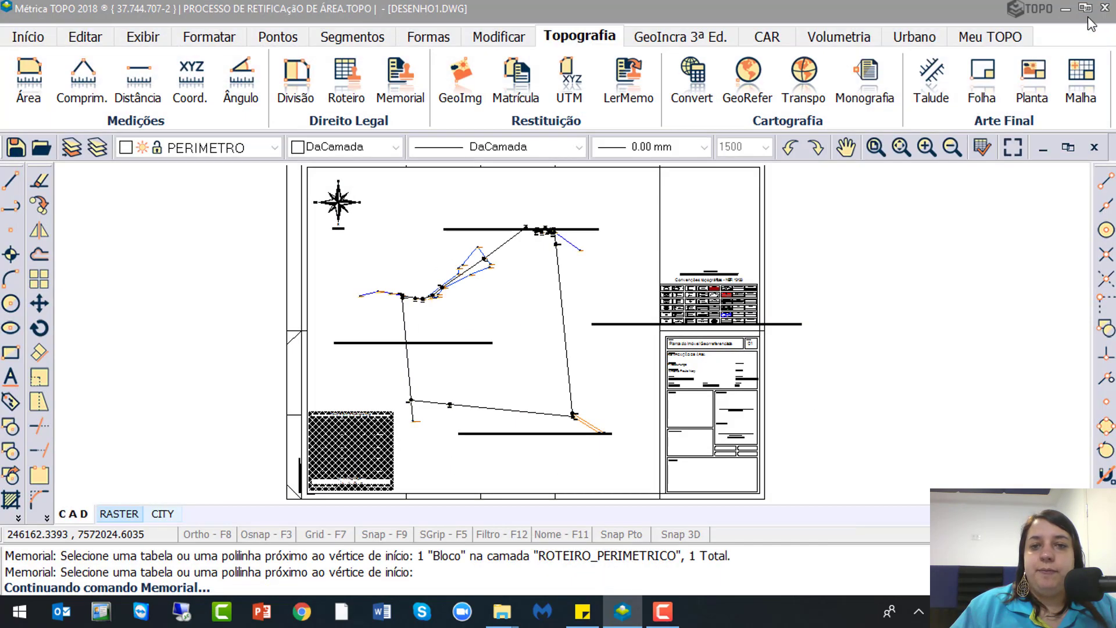
Look over the available consent letter templates without choosing another, and exit the document generator and the descriptive memorial tool
left_click(673, 195)
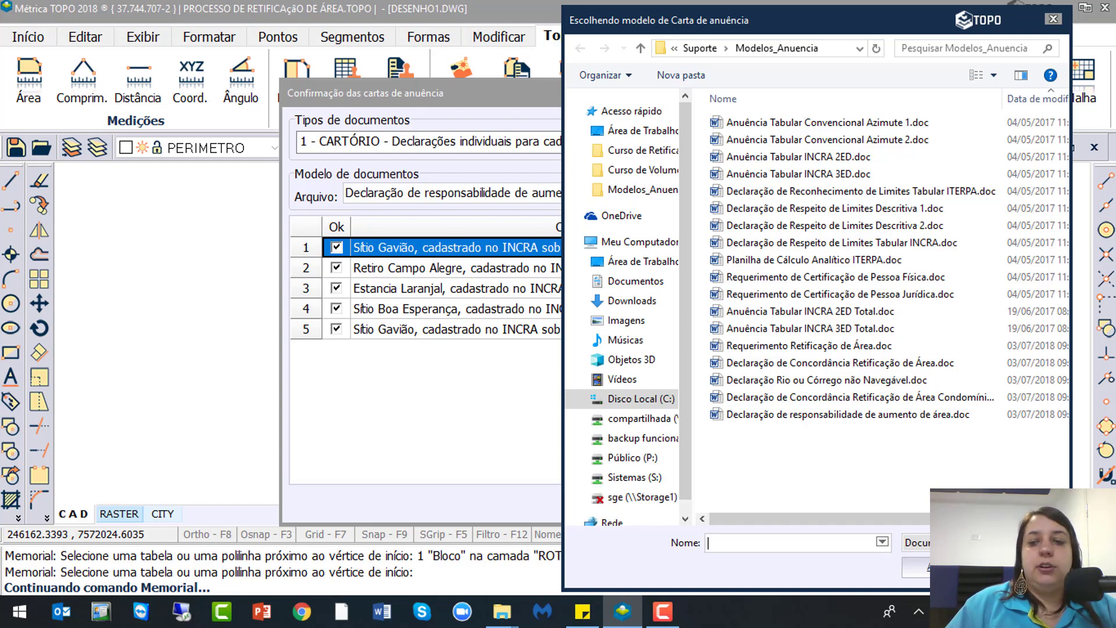
key("Escape")
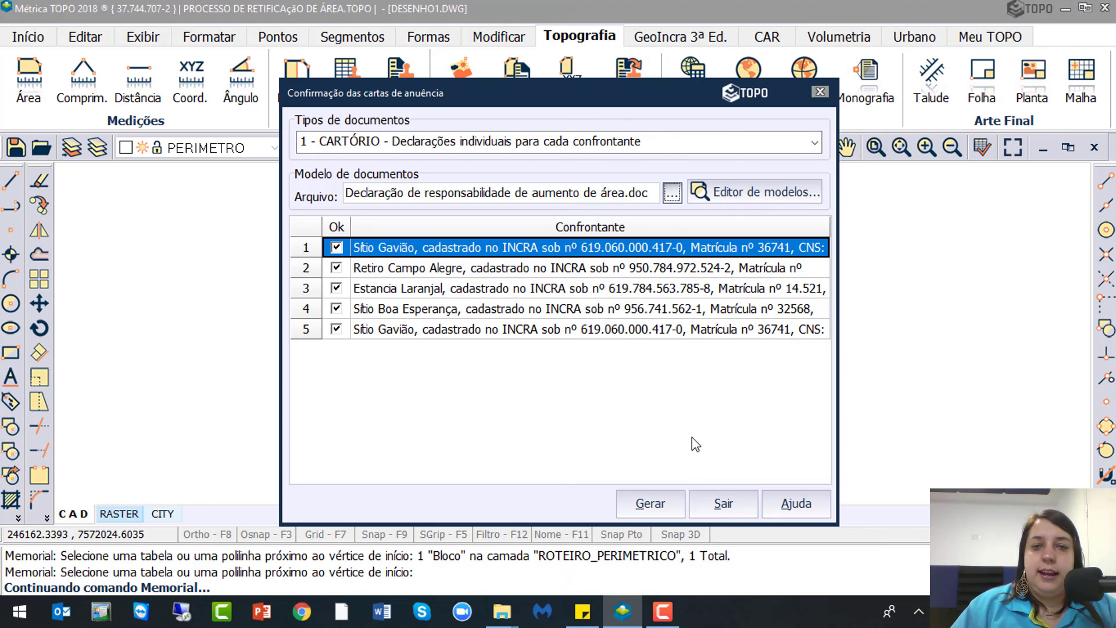
left_click(724, 504)
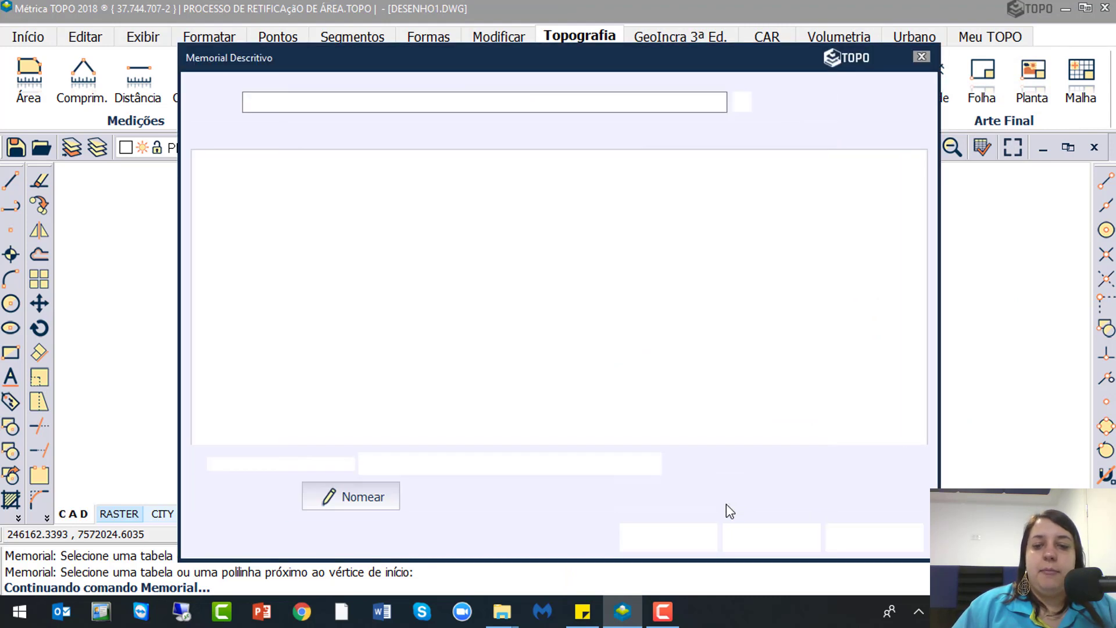
left_click(772, 536)
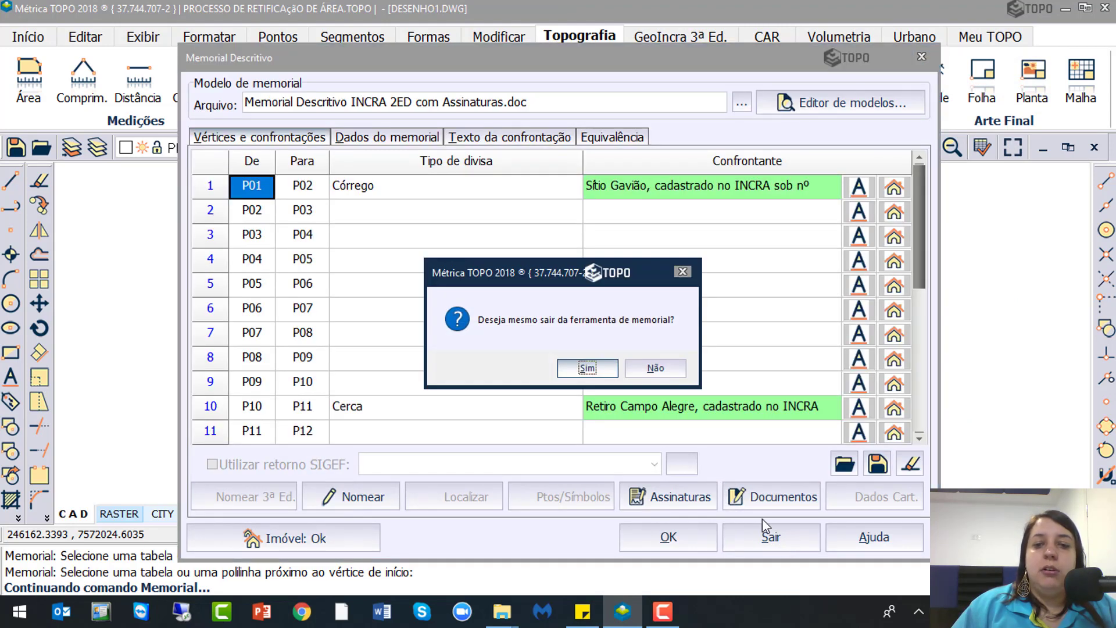
left_click(591, 369)
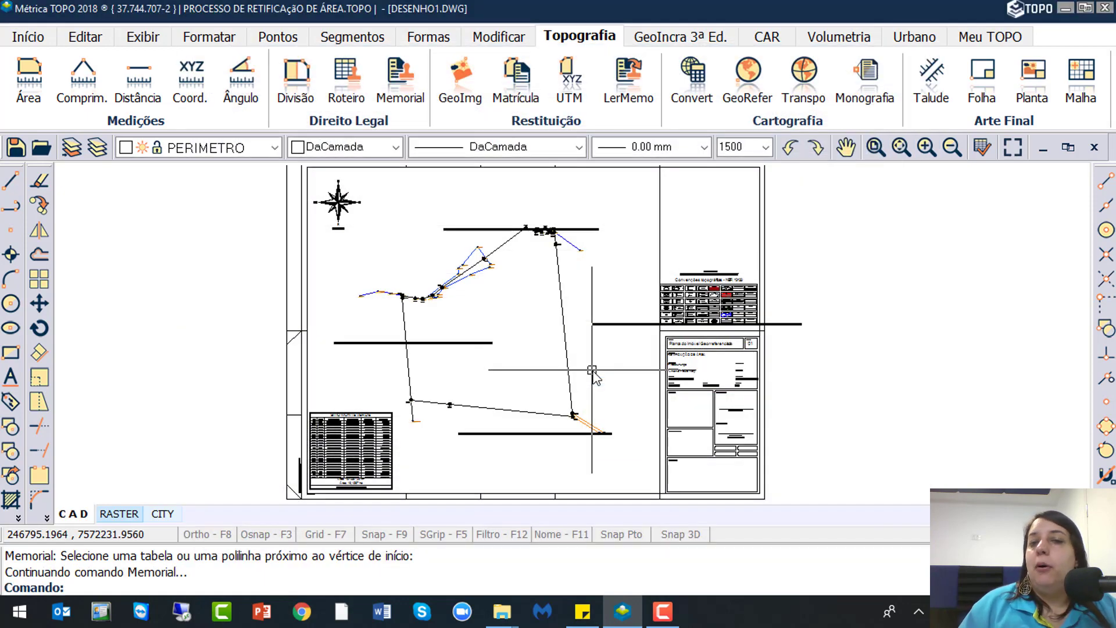